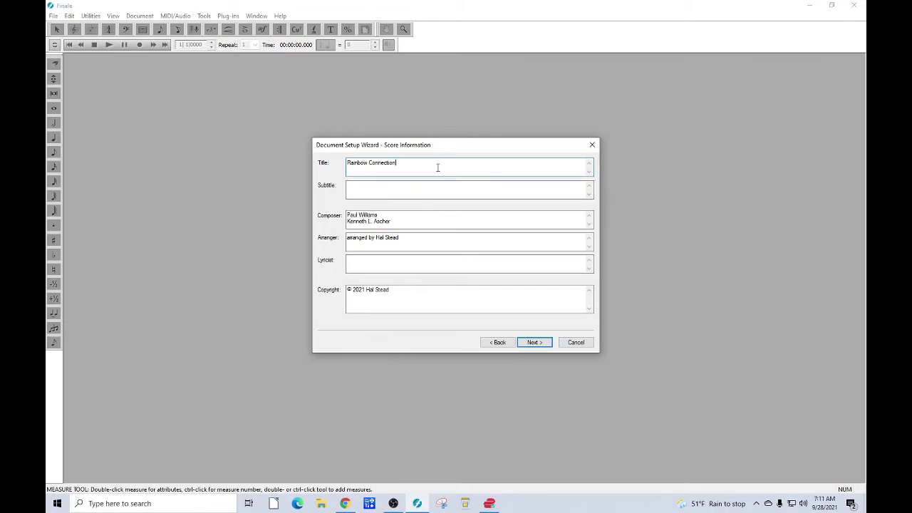
Step: Review the arranger and copyright entries in the score information and continue to the score settings
left_click(419, 241)
left_click(404, 291)
left_click(536, 344)
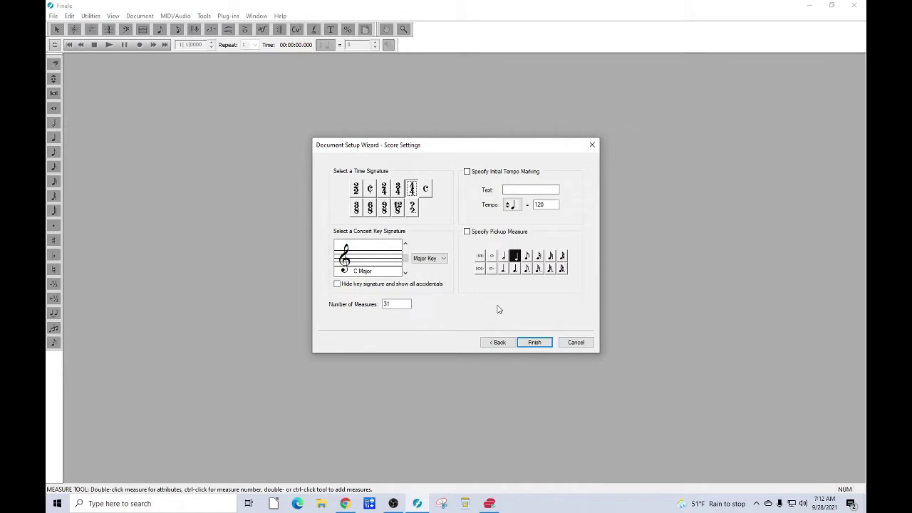
Step: In the browser, open the Quail Studios Music and Lead Sheets Book PDF at Rainbow Connection and check the song's chords for its key
left_click(349, 504)
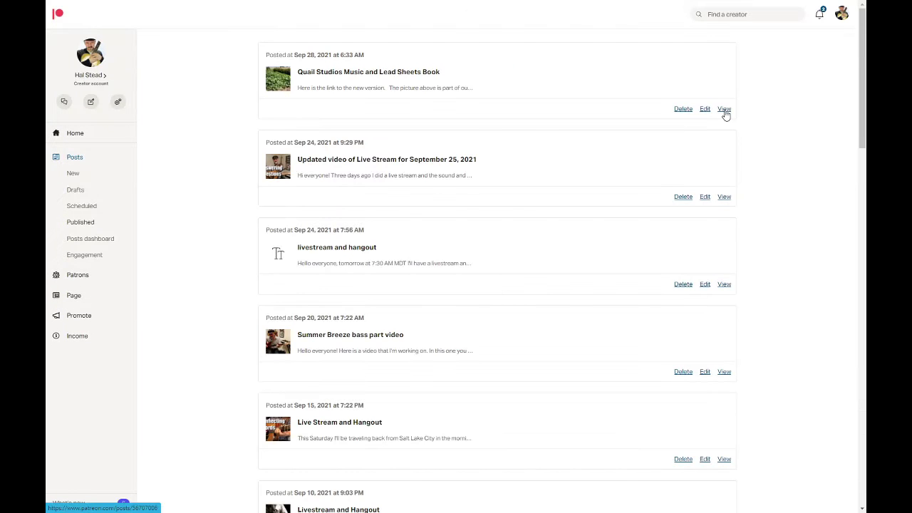
left_click(724, 109)
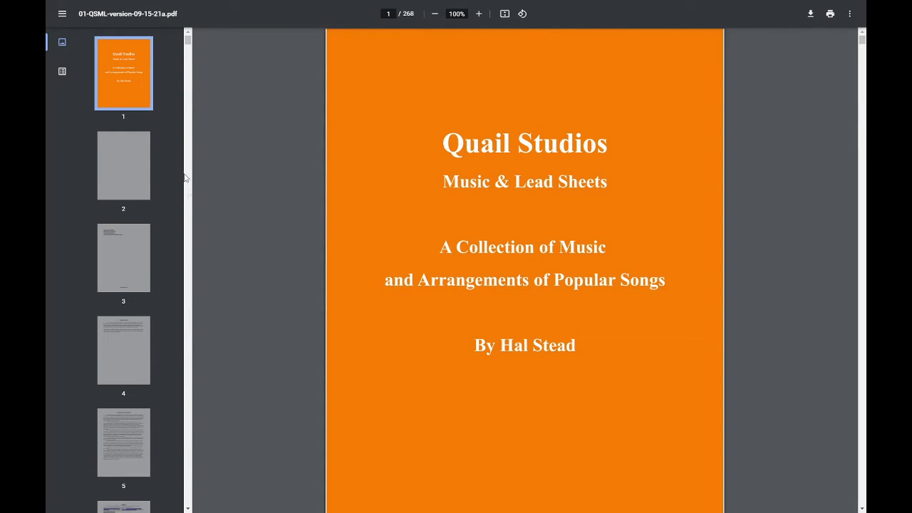
scroll(158, 83, "down", 5)
left_click(123, 328)
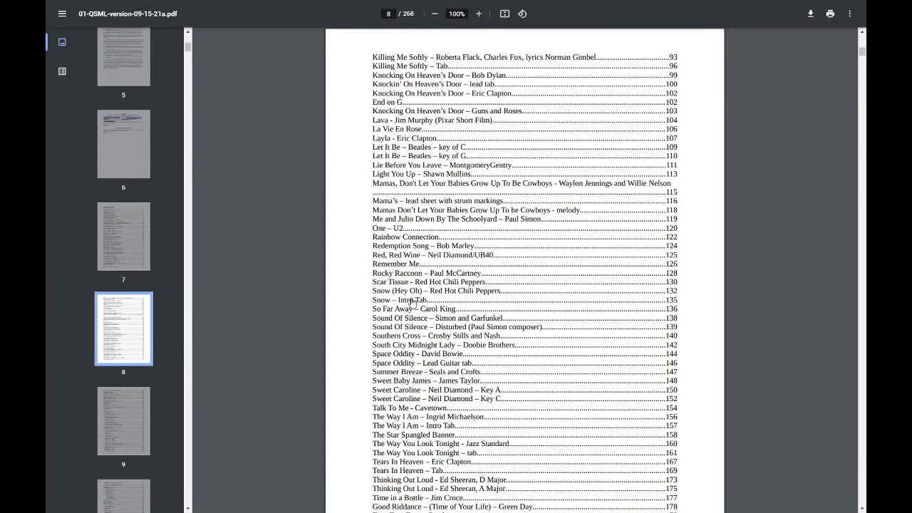
left_click(416, 238)
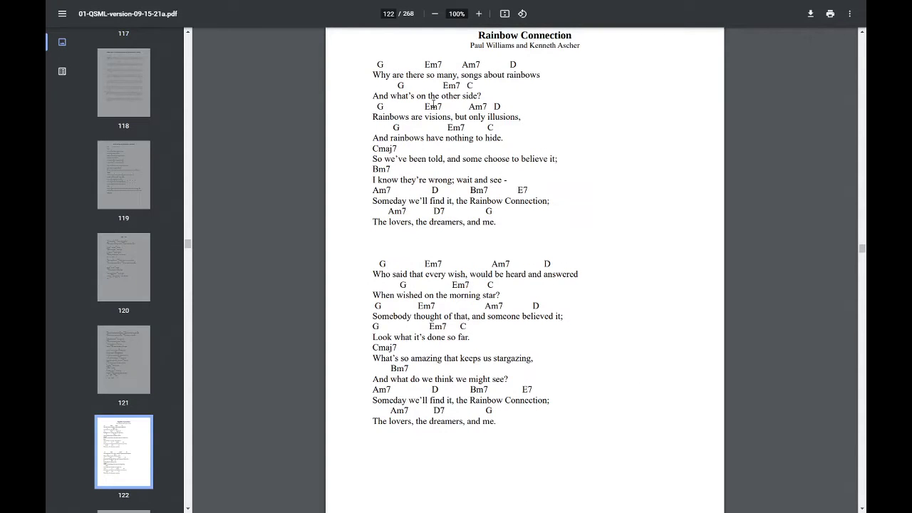
key("alt+Tab")
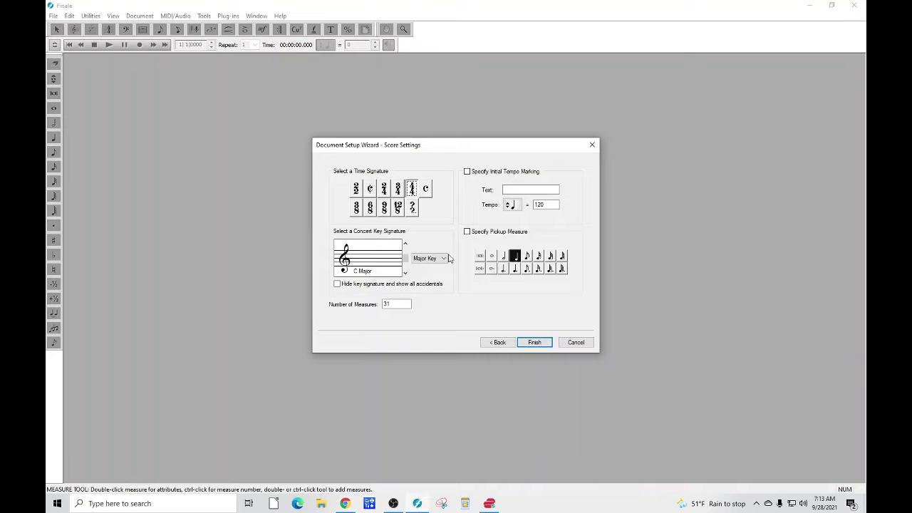
Step: Set the score's key signature to G major and the time signature to 3/4, and finish the document setup
left_click(405, 245)
key("alt+Tab")
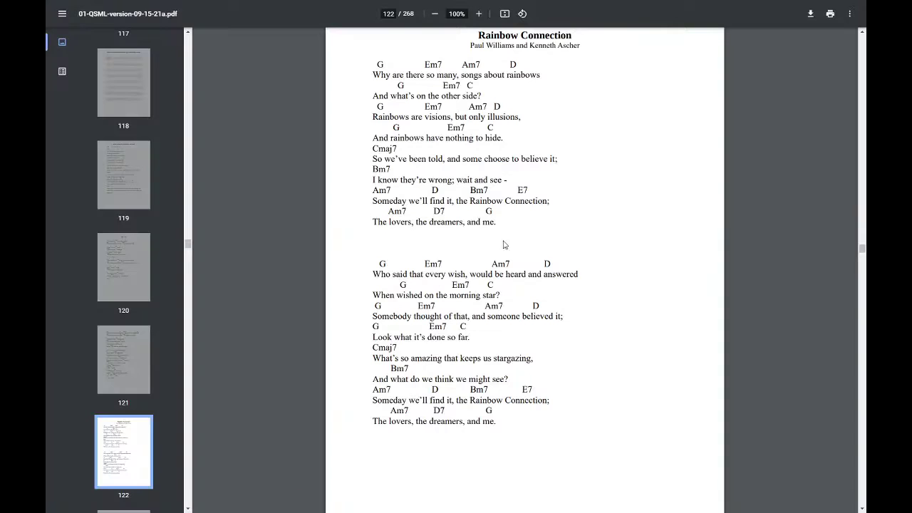
key("alt+Tab")
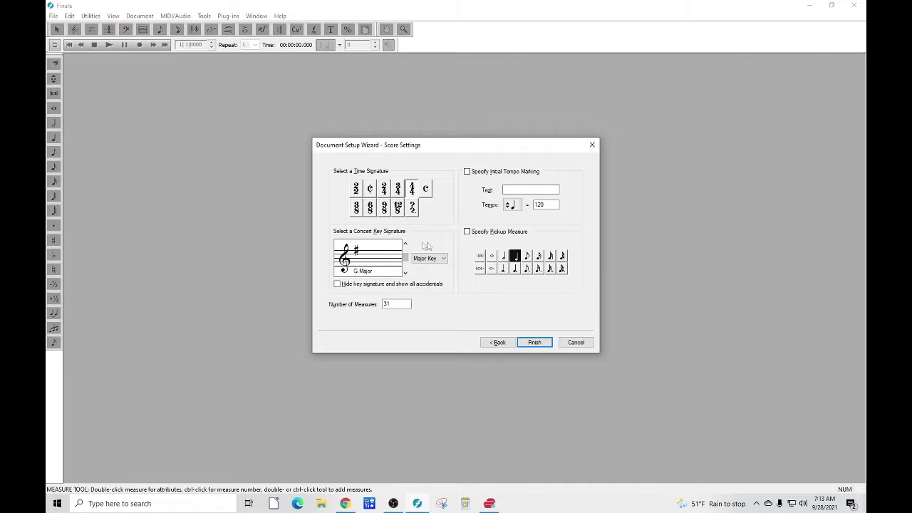
left_click(399, 194)
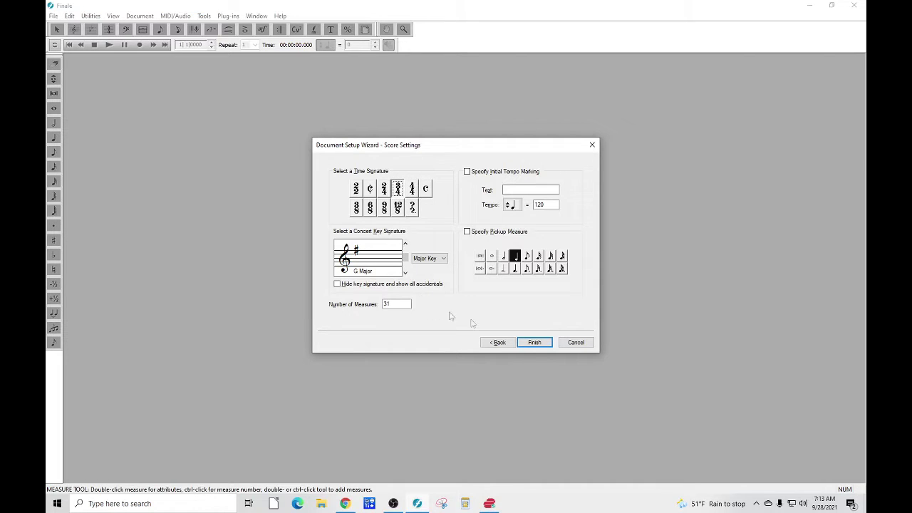
left_click(534, 343)
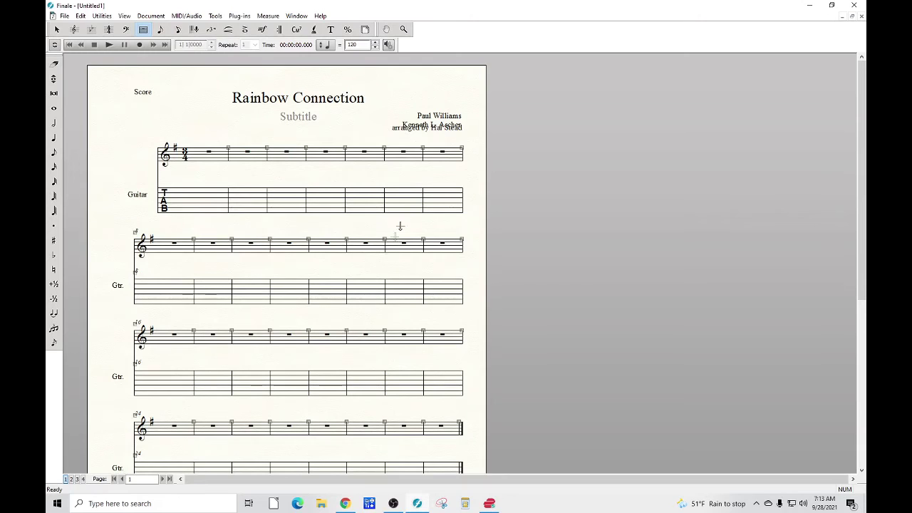
Step: Move the composer credit up clear of the arranger line, and delete the Subtitle and Score text blocks
left_click(331, 29)
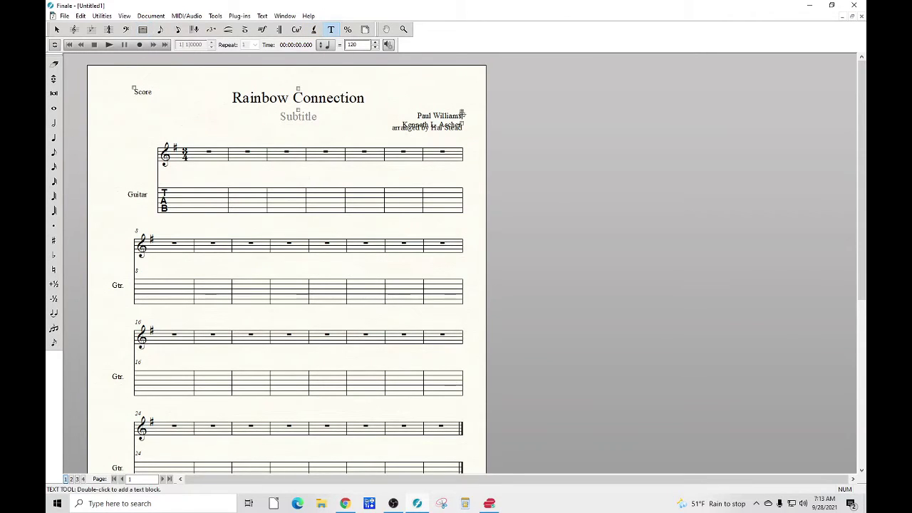
left_click_drag(462, 112, 461, 102)
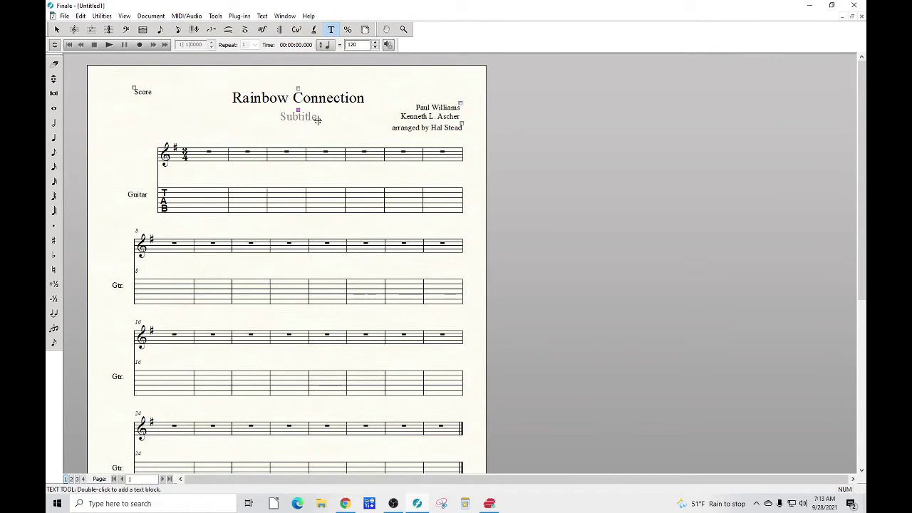
key("Delete")
left_click_drag(124, 74, 145, 100)
key("Delete")
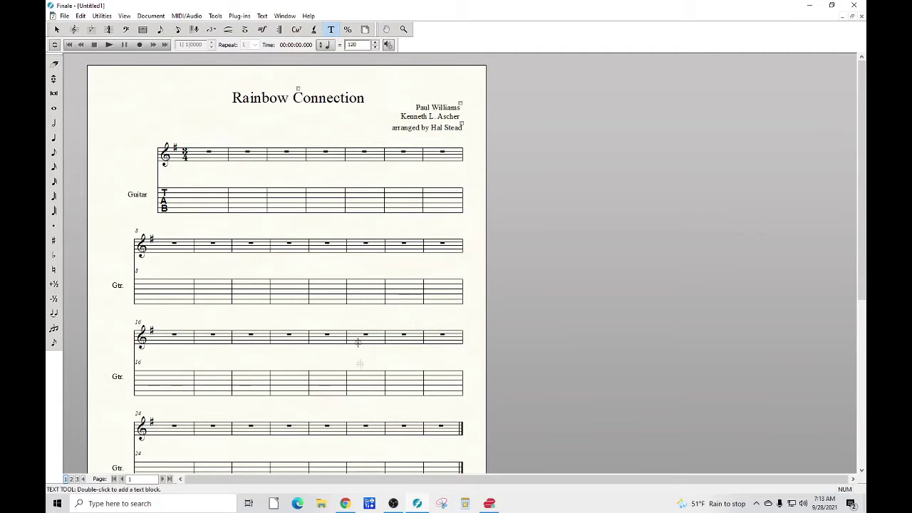
Step: In YouTube Studio, search the channel for "rain" and open the video "Rainbow Connection - song example cover"
left_click(345, 503)
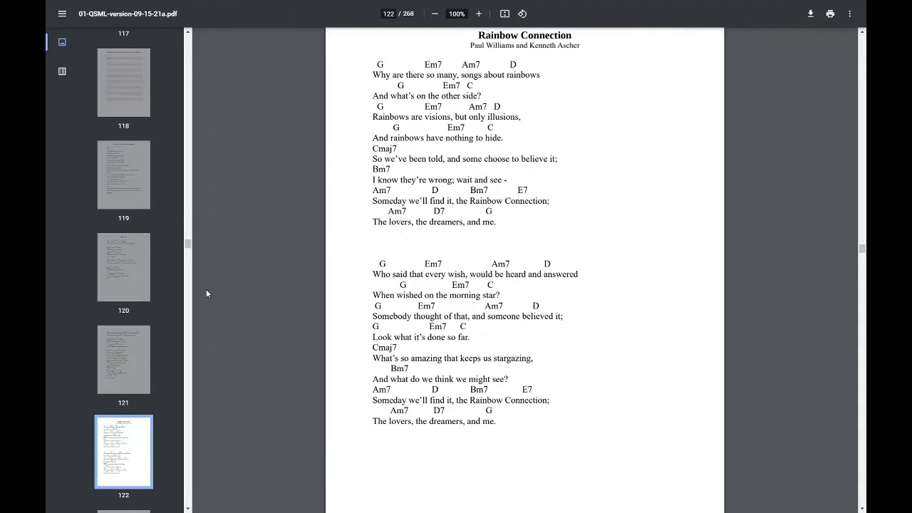
key("alt+Tab")
left_click(836, 14)
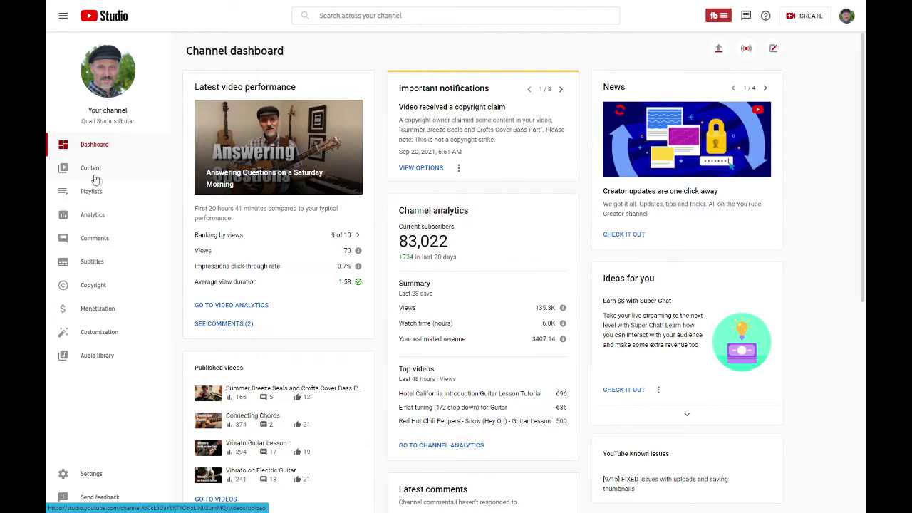
left_click(90, 171)
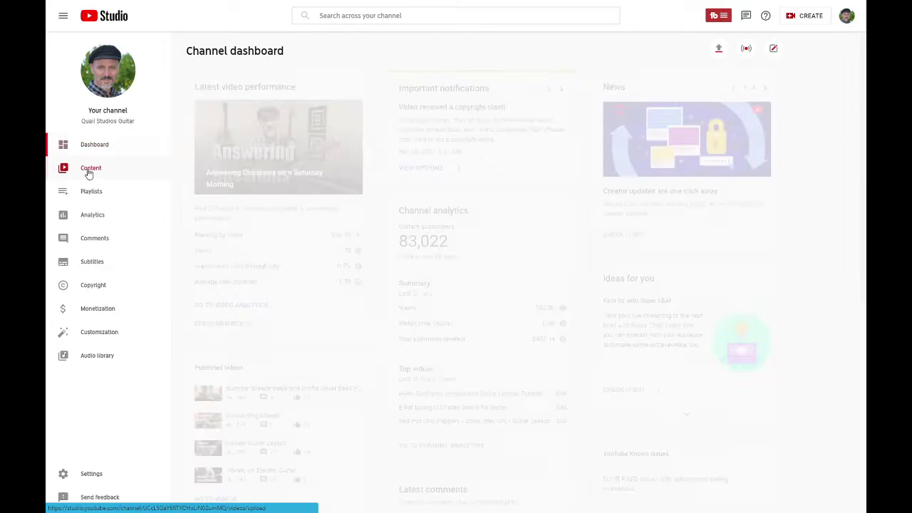
left_click(454, 15)
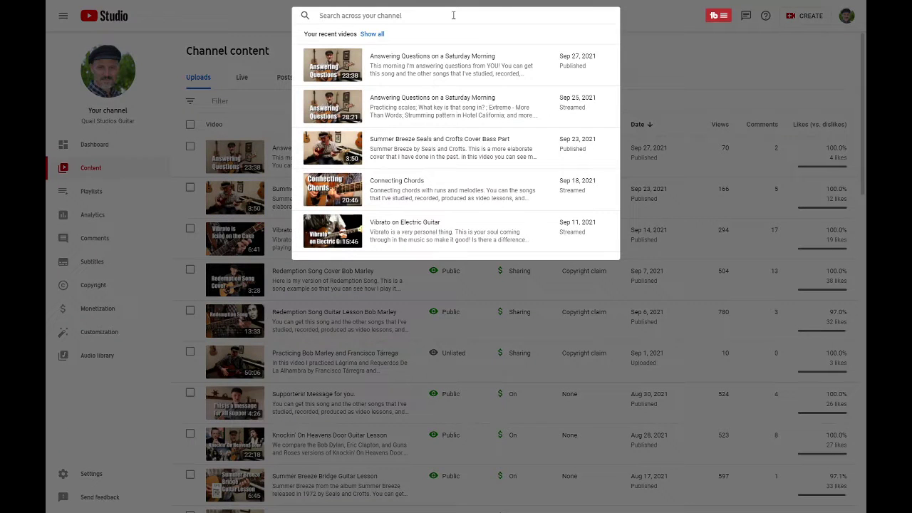
type("rain")
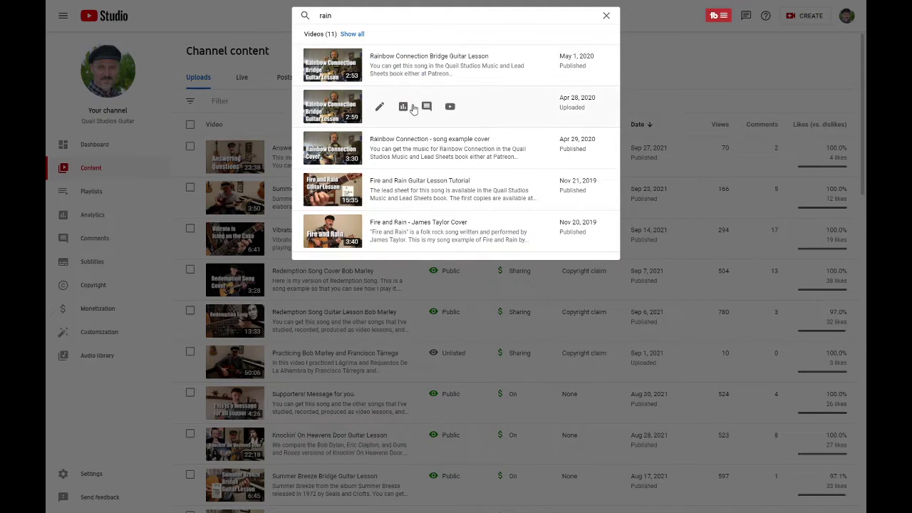
mouse_move(383, 150)
left_click(450, 147)
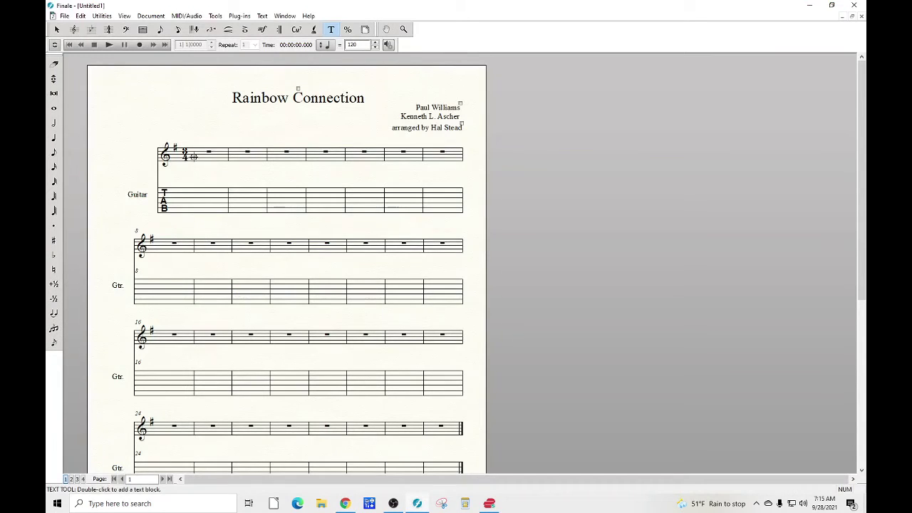
Step: With Speedy Entry, enter low G and D eighth notes, a G-B-G quarter-note chord and the same chord as an eighth note in measure 1
left_click(177, 32)
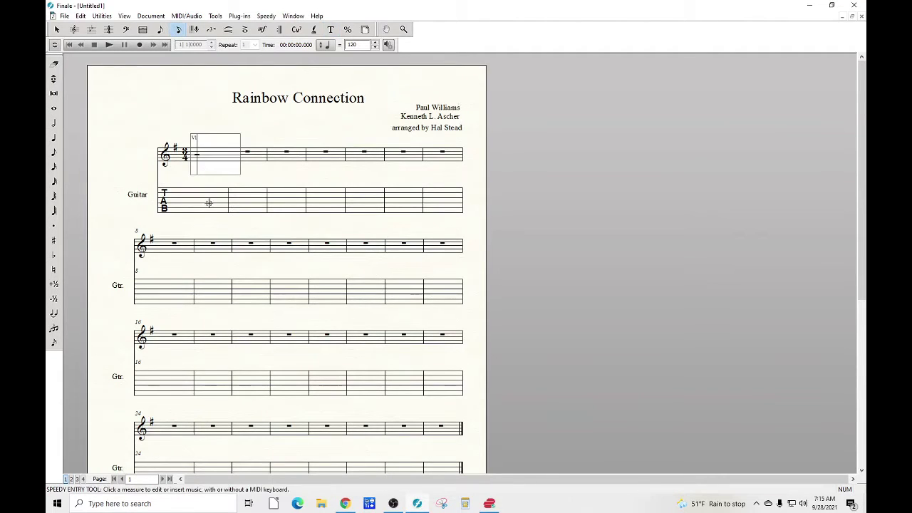
key("Down")
key("Down")
key("Down")
key("Down")
key("Down")
key("Down")
key("Down")
key("Down")
key("Down")
key("5")
key("4")
key("4")
key("Left")
key("Return")
key("Right")
key("4")
key("Down")
key("Down")
key("Down")
key("Down")
key("Left")
key("Right")
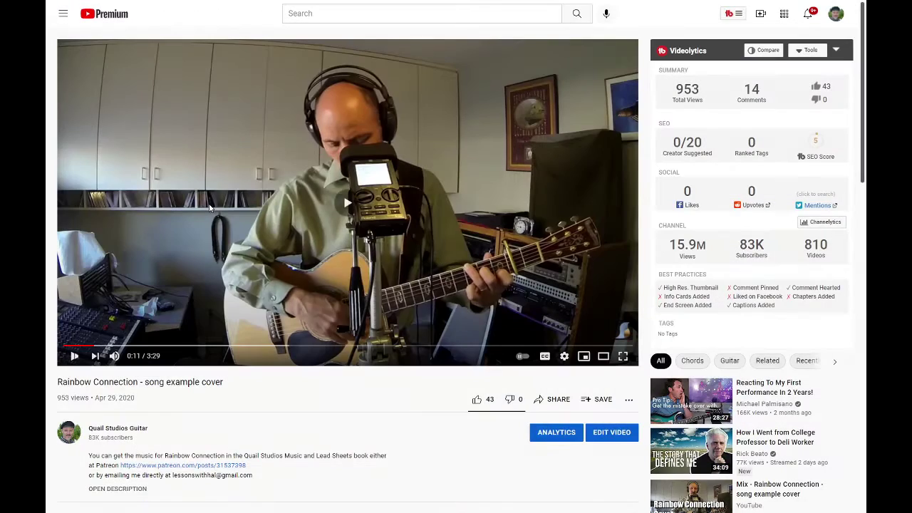
Step: Replay the cover video's opening and complete measure 1 of the notation staff with an eighth-note D
key("Left")
key("Left")
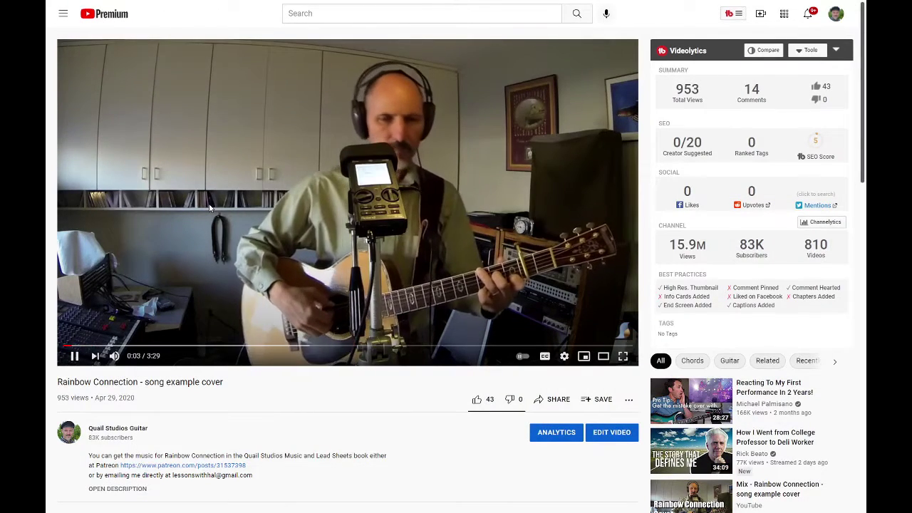
key("Left")
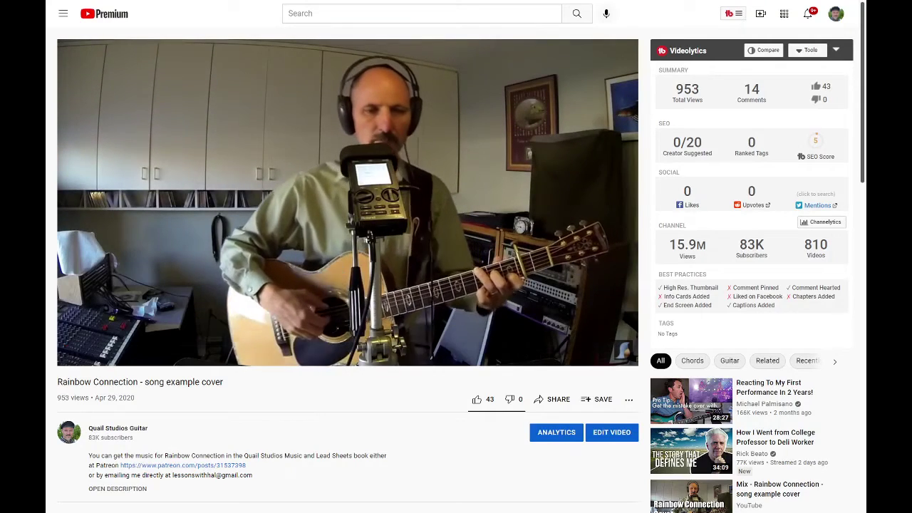
key("Left")
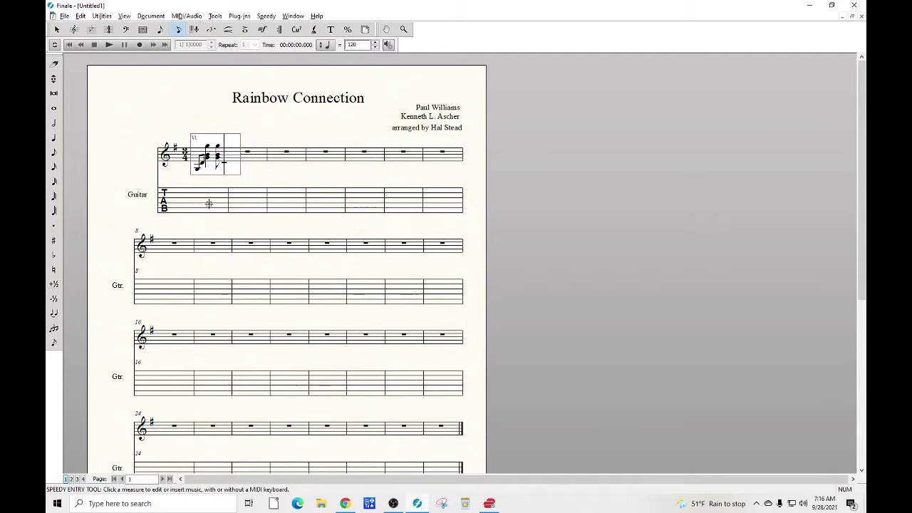
key("4")
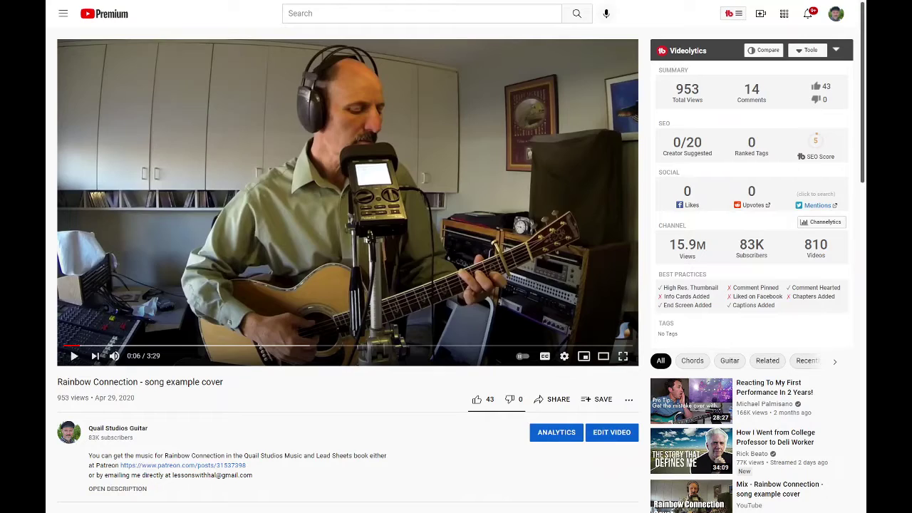
Step: Enter low G and E eighth notes and a half-note chord in measure 2 from the video, and play both measures back
key("Left")
key("k")
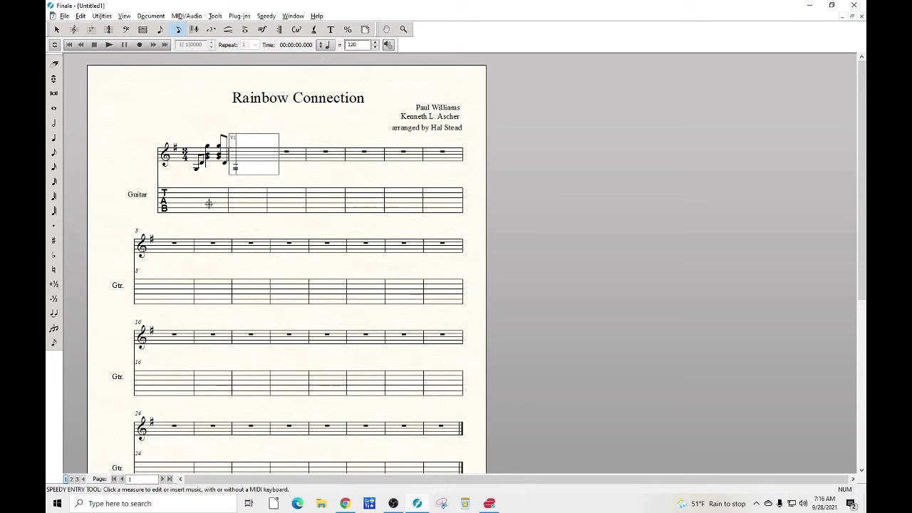
key("4")
key("4")
key("Left")
key("4")
key("Left")
left_click(183, 118)
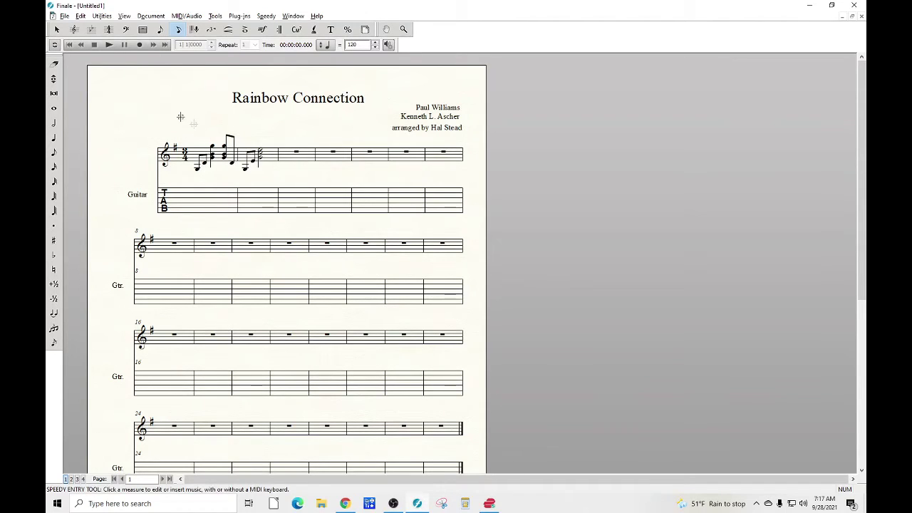
left_click(110, 45)
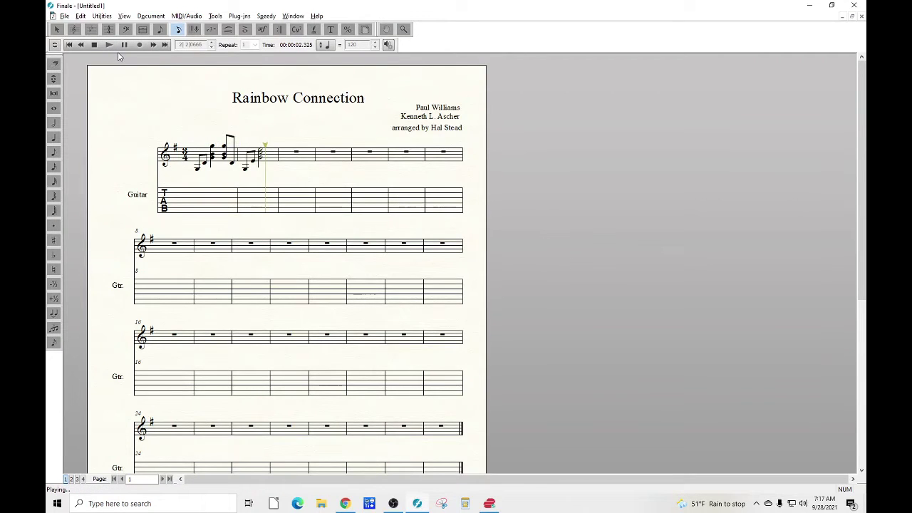
left_click(94, 45)
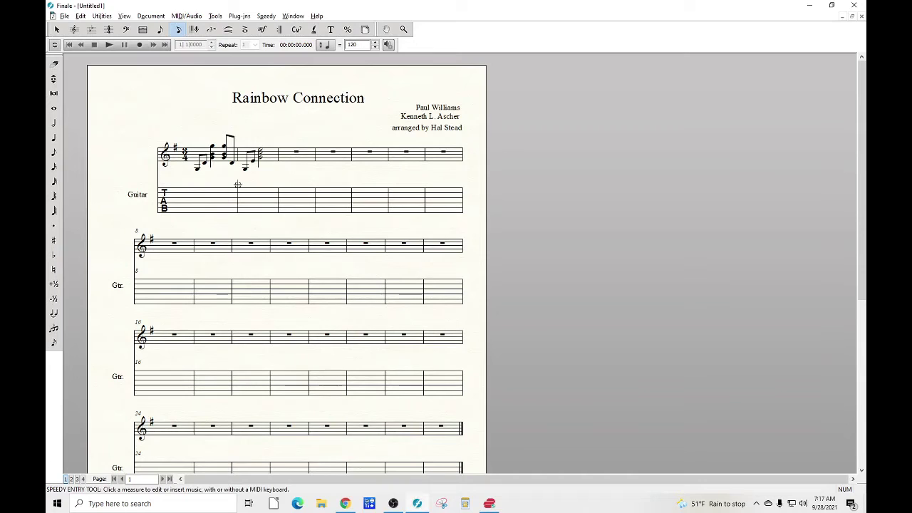
Step: Copy the first two notation measures into measures 3 and 4, and play back the four measures
left_click(52, 32)
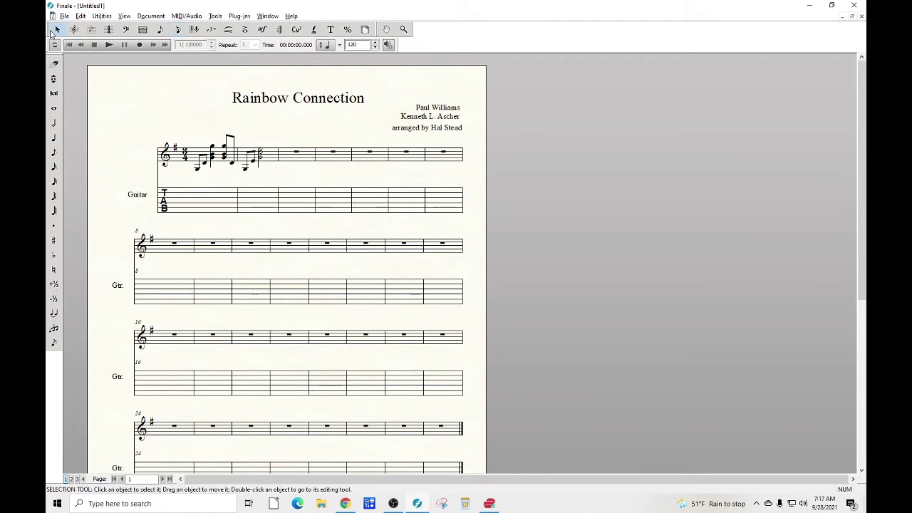
left_click_drag(198, 159, 239, 160)
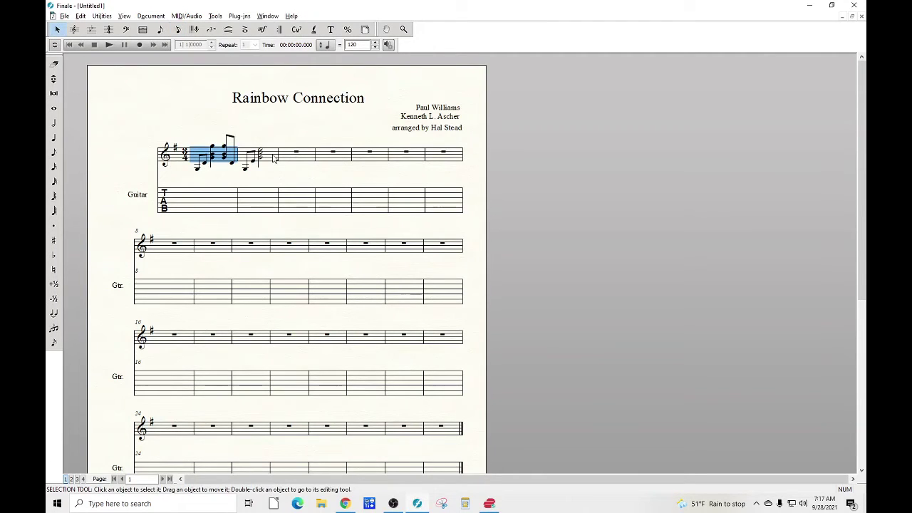
left_click(272, 158, "shift")
left_click_drag(202, 154, 280, 157)
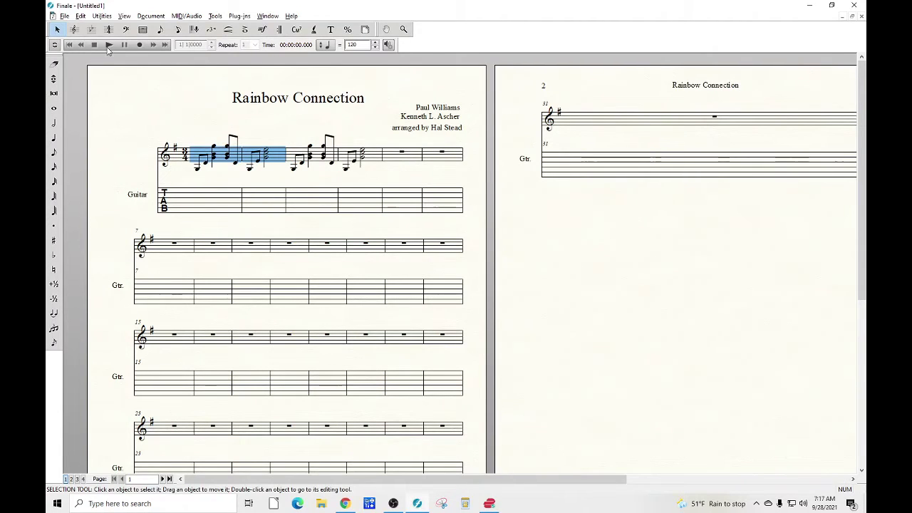
key("space")
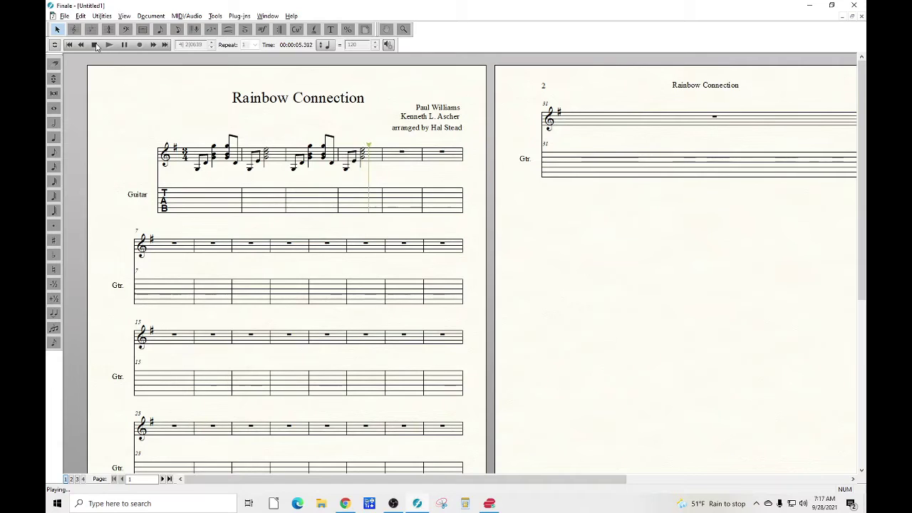
key("space")
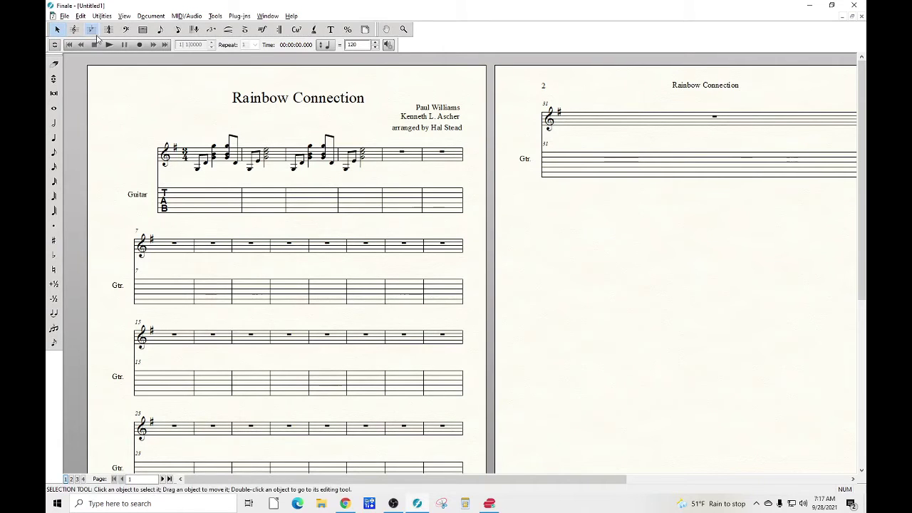
Step: Try to copy the music of the entire notation staff into the tablature staff
left_click(142, 158)
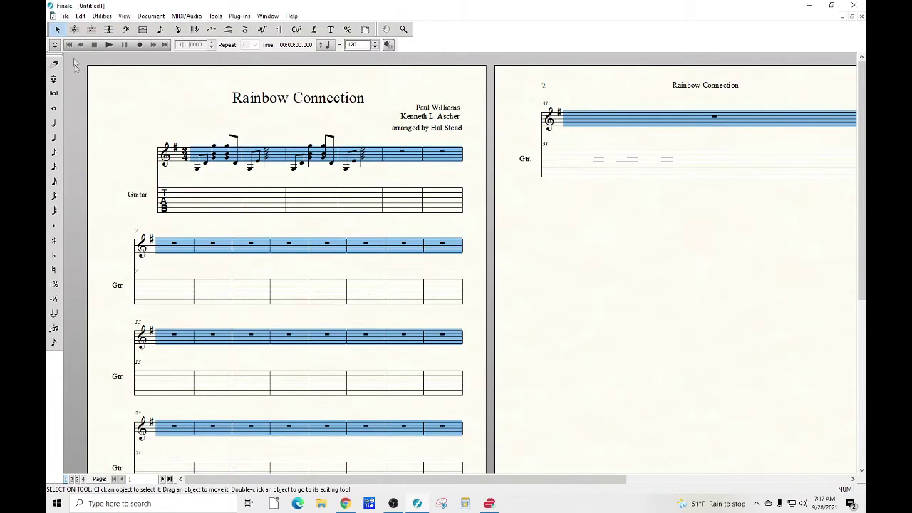
left_click_drag(195, 154, 191, 206)
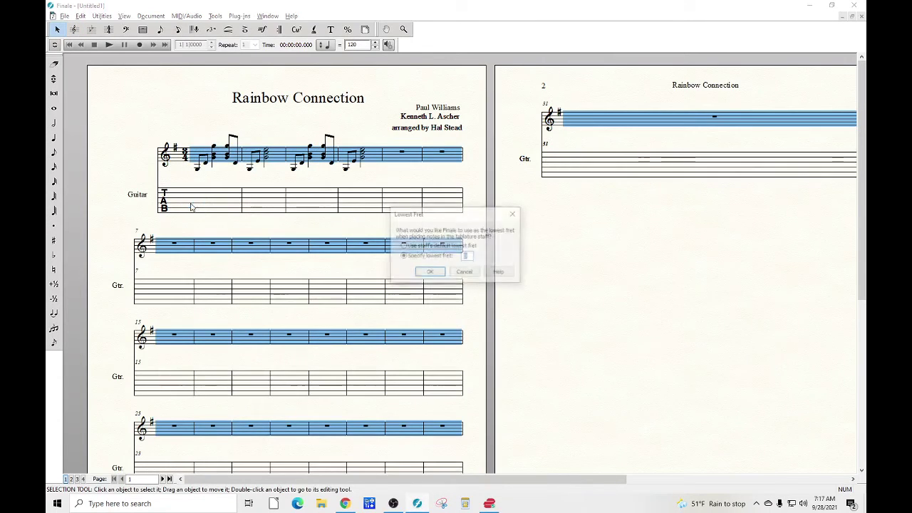
left_click(430, 273)
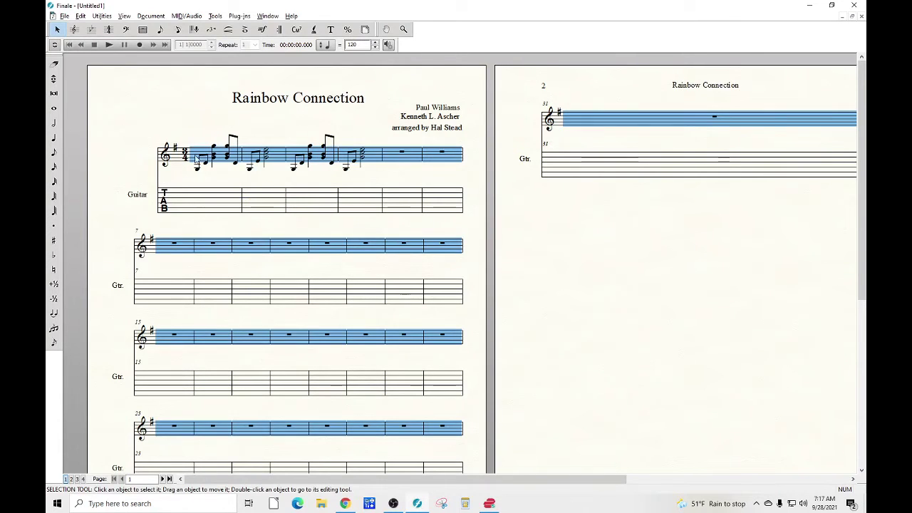
Step: Transpose the entire notation staff down an octave diatonically and copy it into the tablature staff
left_click(103, 16)
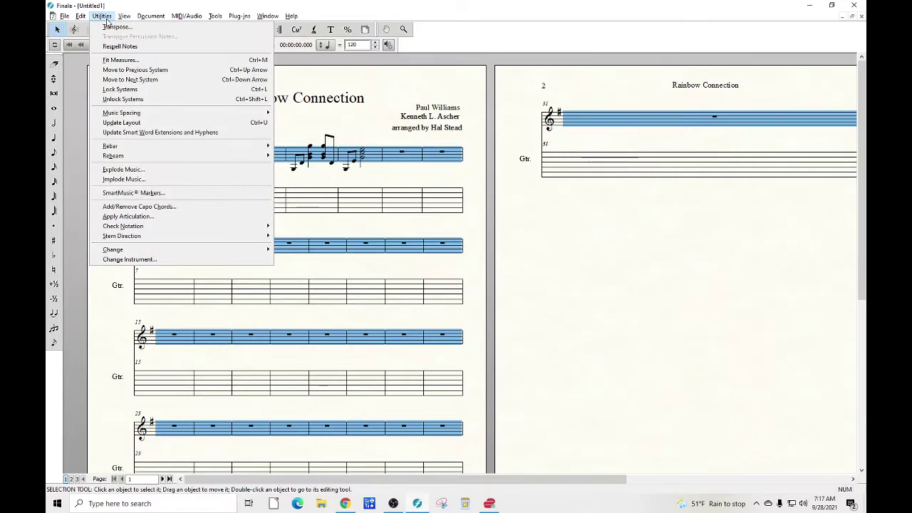
left_click(117, 27)
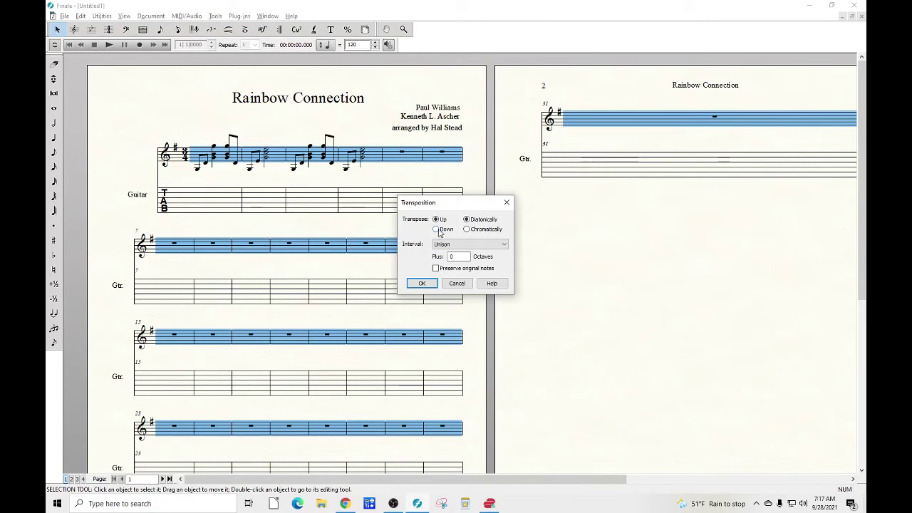
left_click(436, 229)
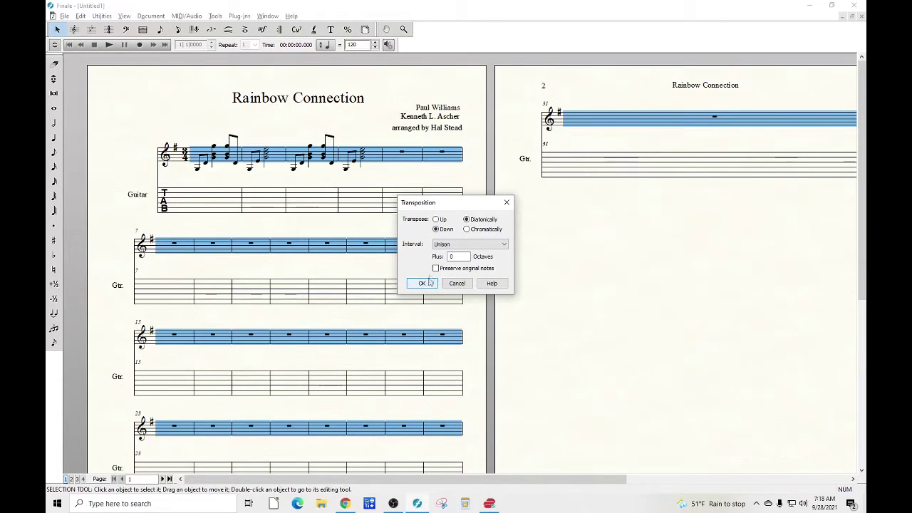
left_click(467, 244)
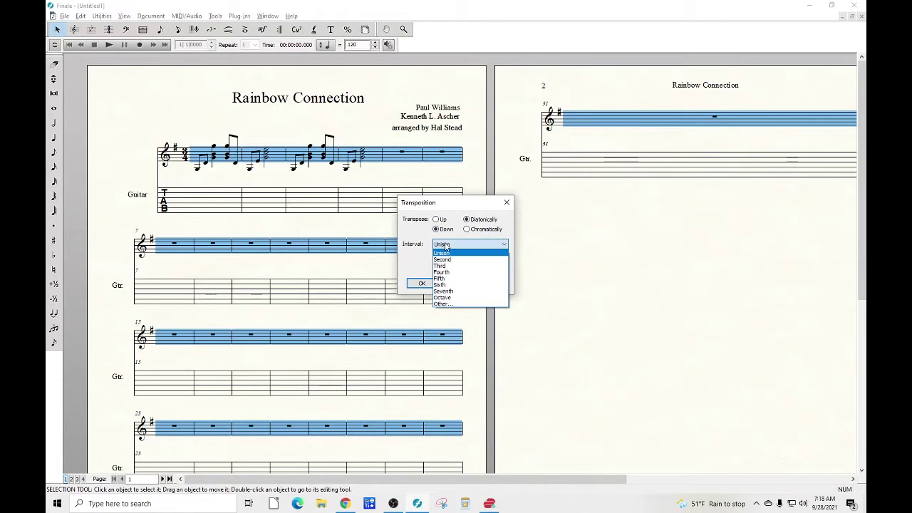
left_click(445, 297)
left_click(426, 283)
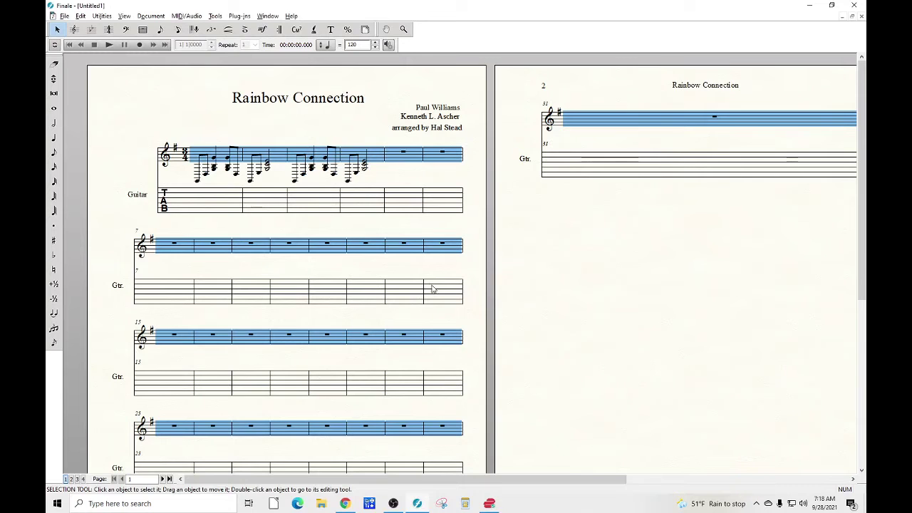
left_click_drag(196, 156, 196, 201)
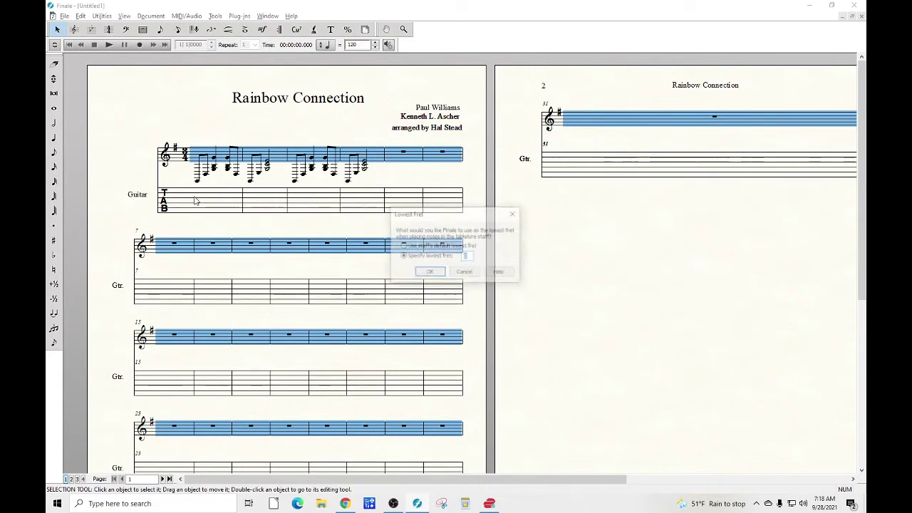
left_click(431, 272)
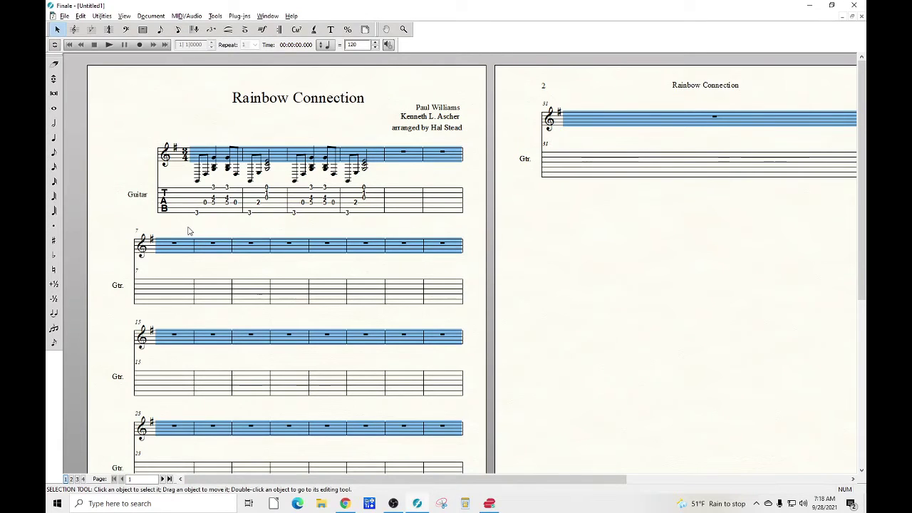
Step: Refret the G chords in tablature measures 1 and 3 with fret 3 on the first string and open second and third strings
left_click(160, 29)
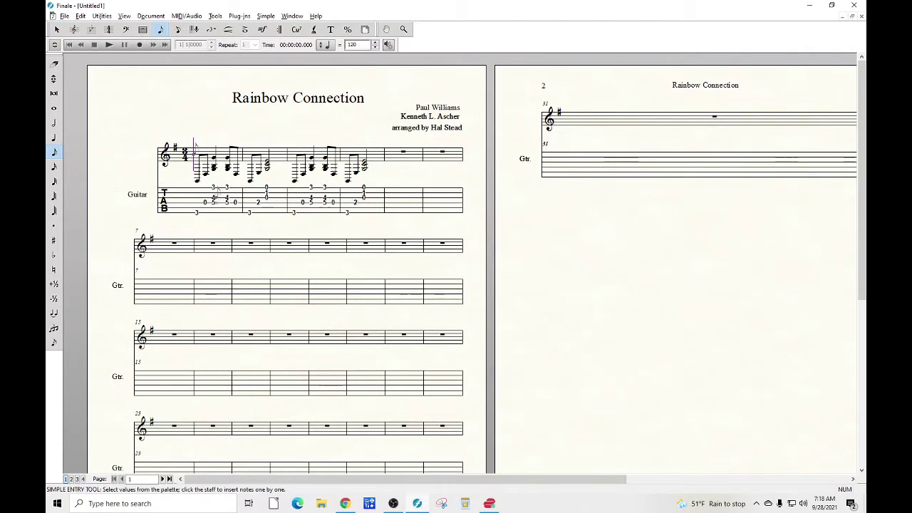
left_click(215, 198)
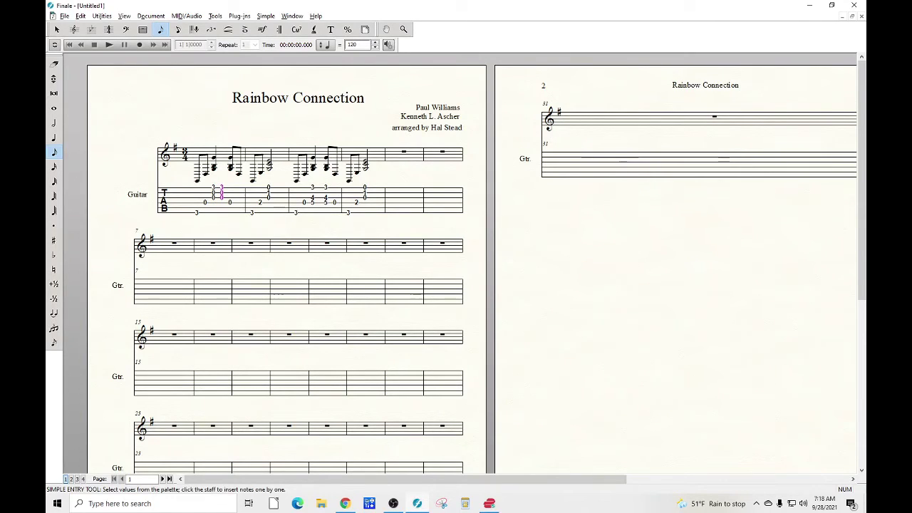
left_click(252, 212)
key("Down")
left_click(312, 178)
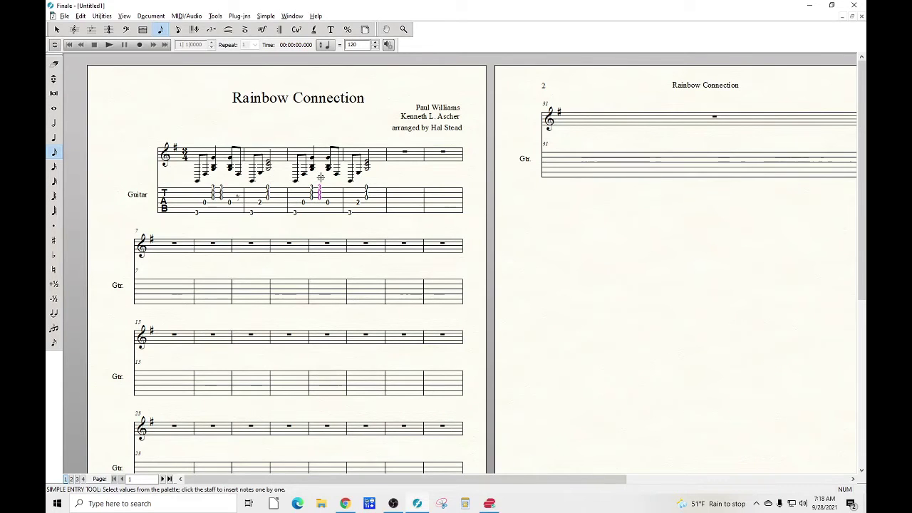
Step: Save the score as rainbow-connection-guitar-tab in the finale folder
key("ctrl+s")
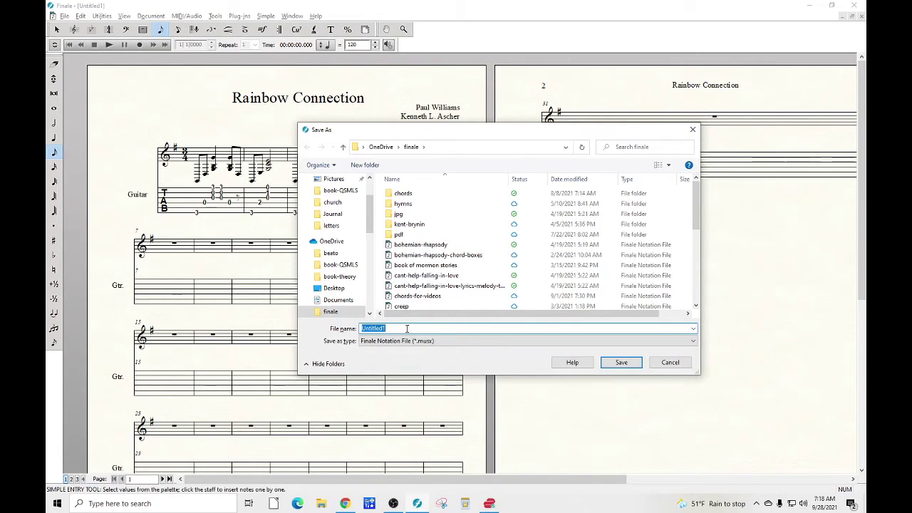
type("rin")
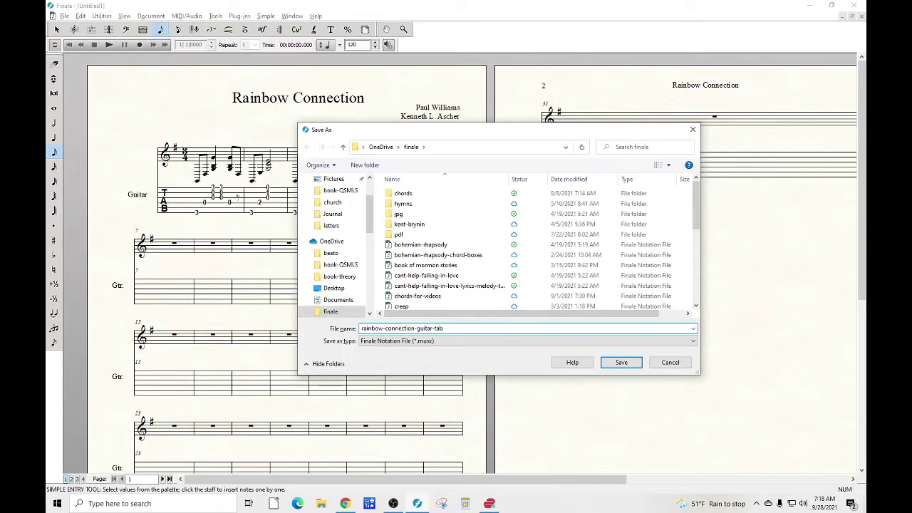
key("Return")
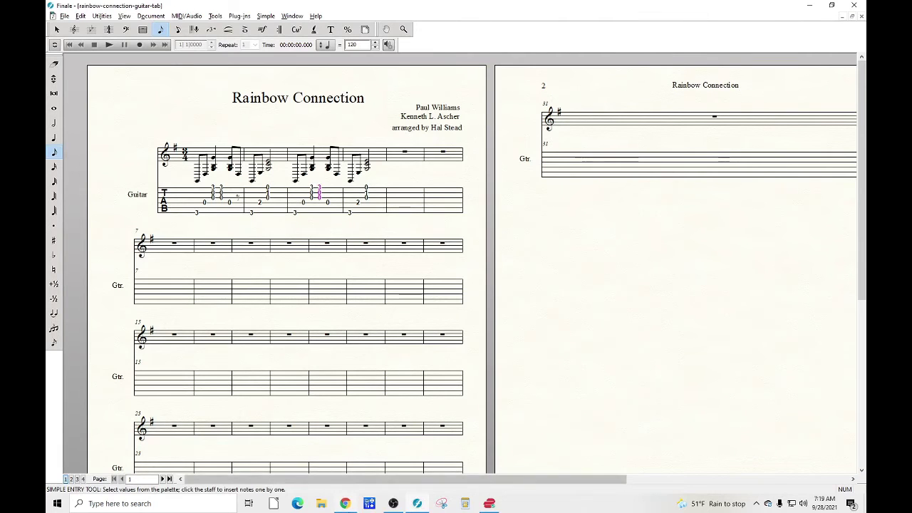
Step: Switch to the browser and replay the opening of the Rainbow Connection cover video
left_click(349, 504)
left_click(356, 305)
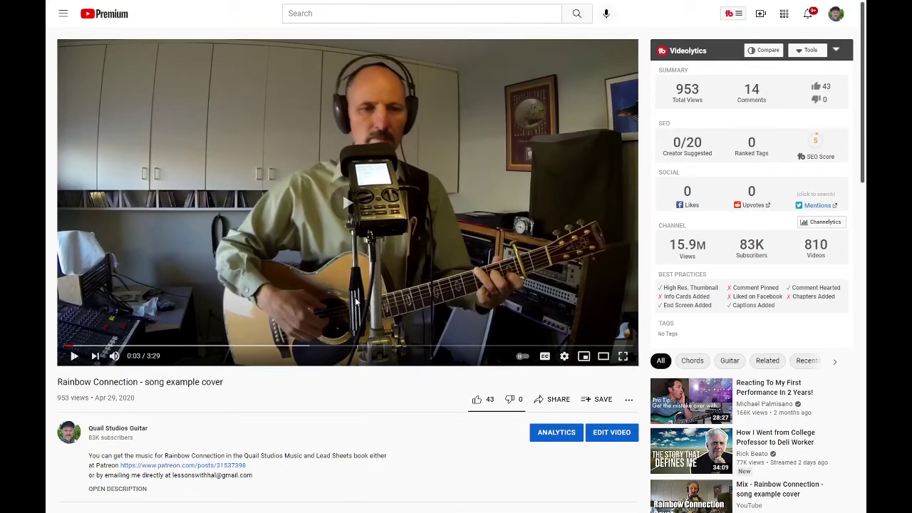
key("Left")
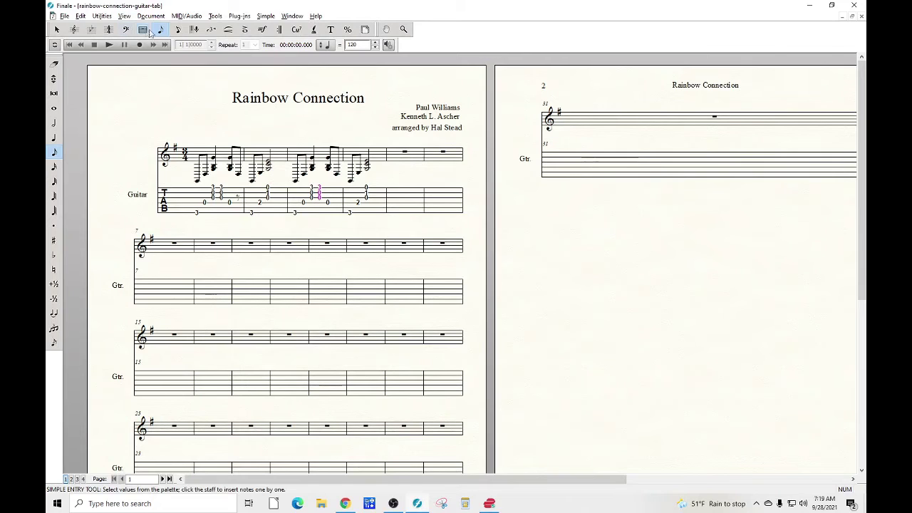
Step: With Speedy Entry in Finale, shorten the half-note chord in measure 4 to an eighth and add C and E eighth notes after it
left_click(179, 31)
left_click(362, 163)
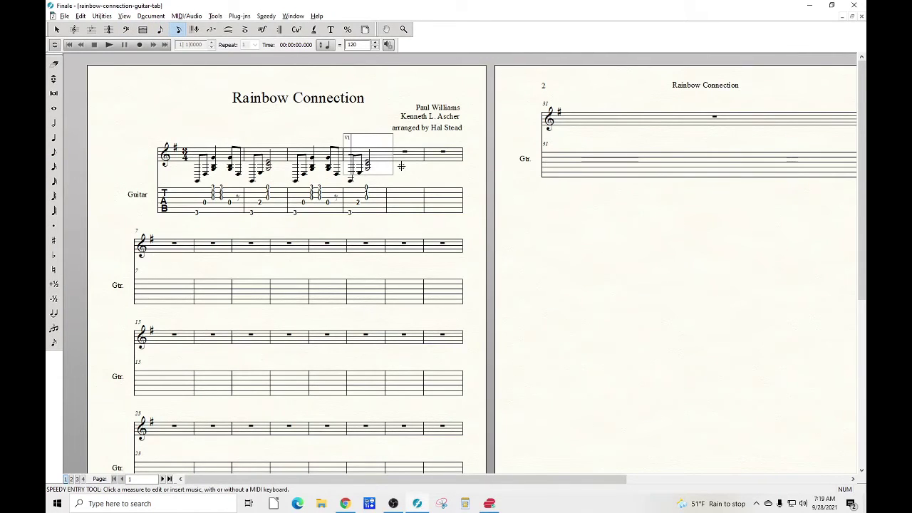
key("4")
key("4")
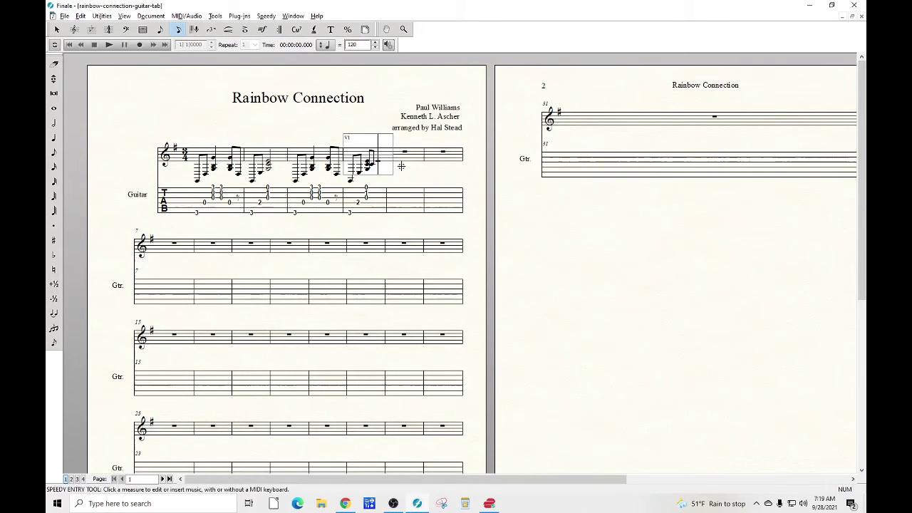
key("4")
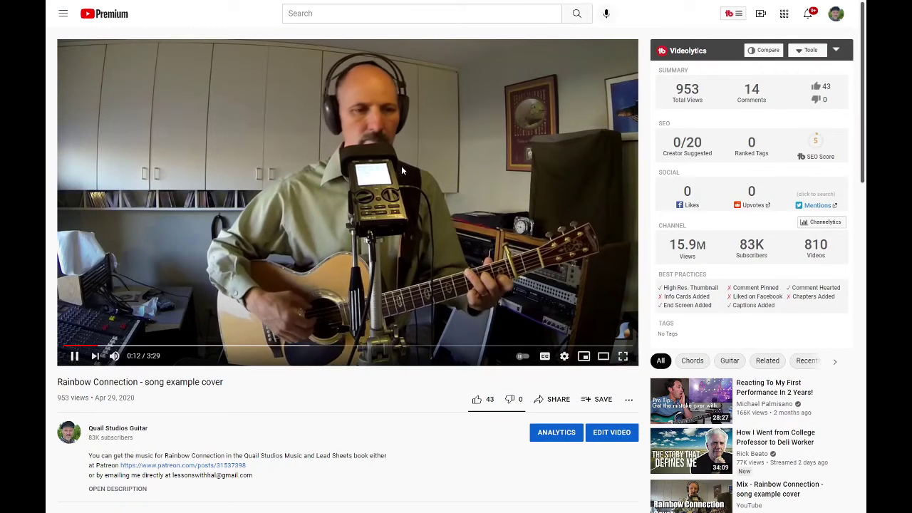
Step: Rewind and replay the cover video's opening seconds to check the picking in measure 4
left_click(401, 171)
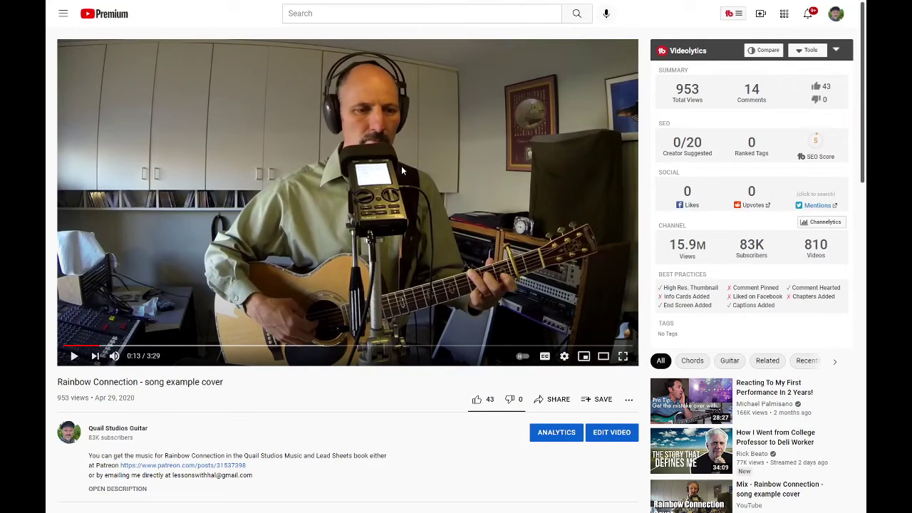
key("Left")
left_click(401, 171)
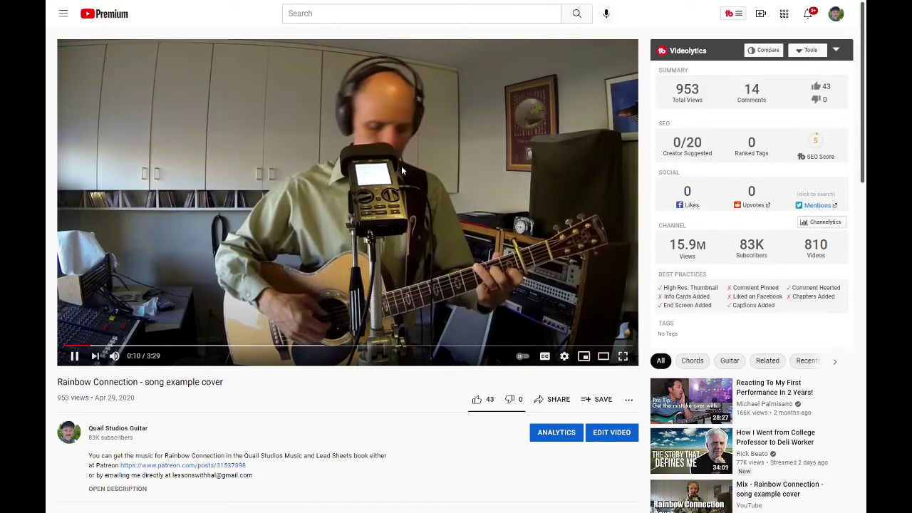
key("Left")
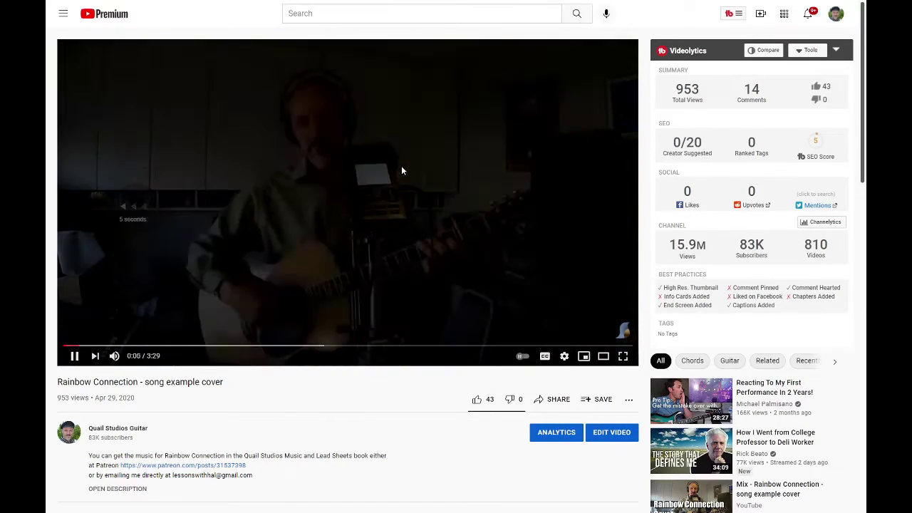
key("Left")
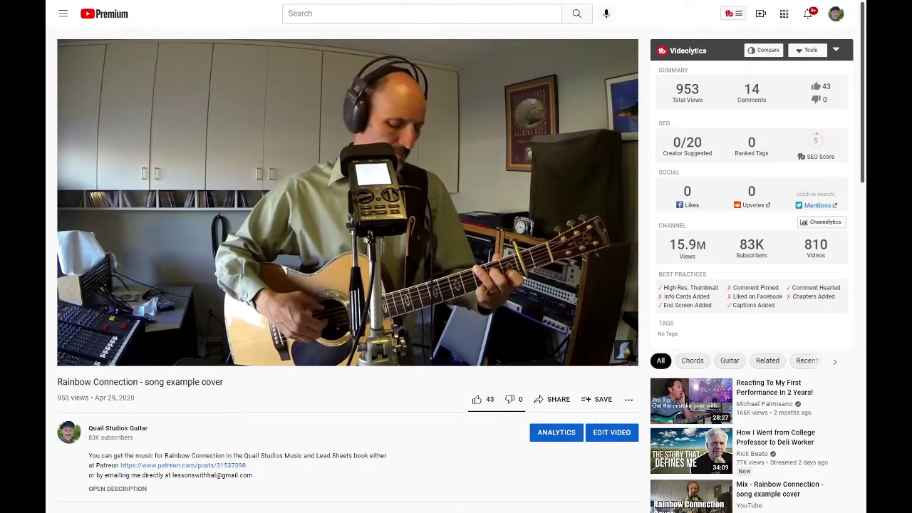
key("Left")
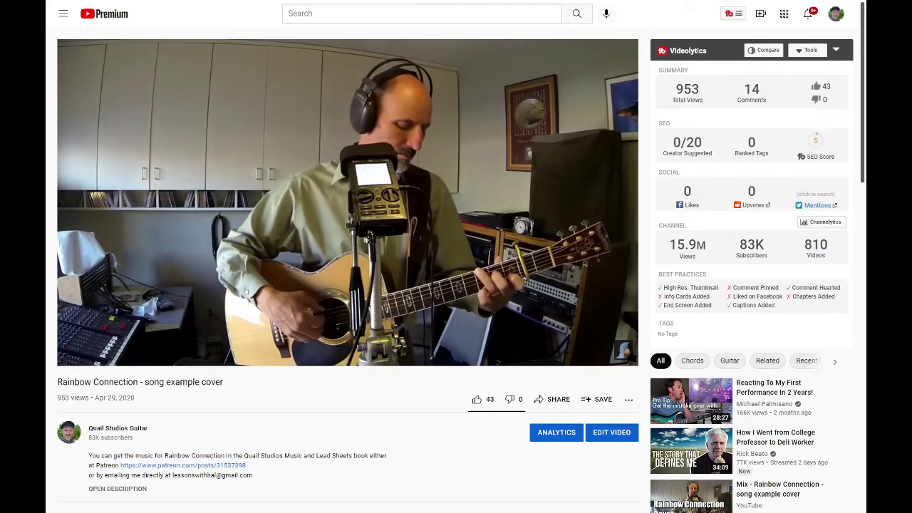
key("Left")
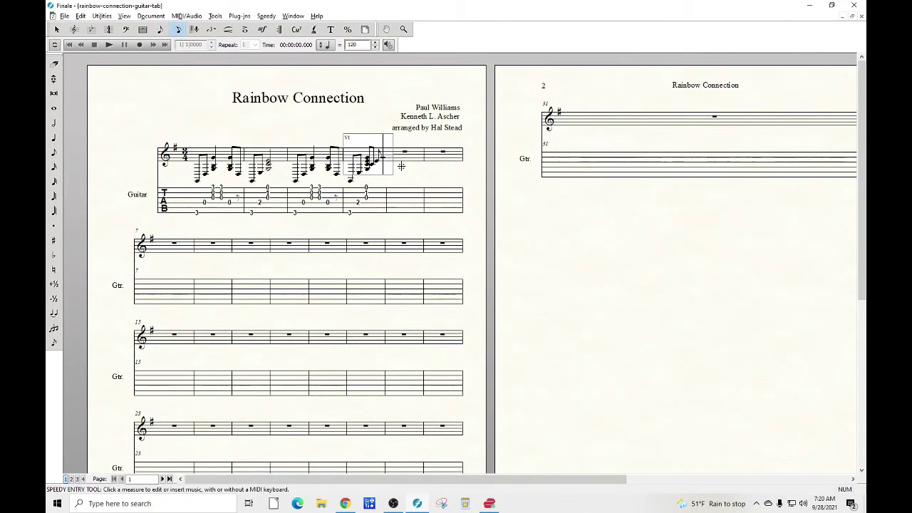
Step: End measure 4 of the notation staff with a G and delete the notes exceeding the measure's beats
left_click(401, 166)
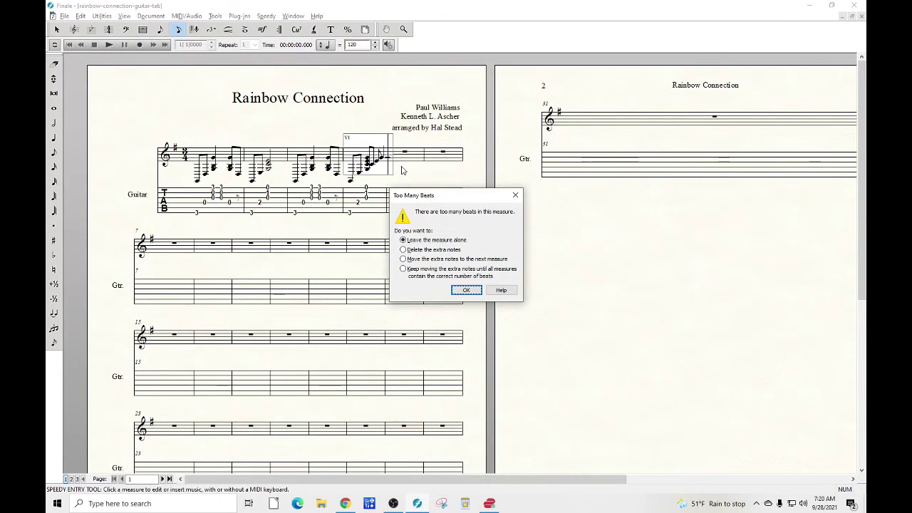
left_click(464, 289)
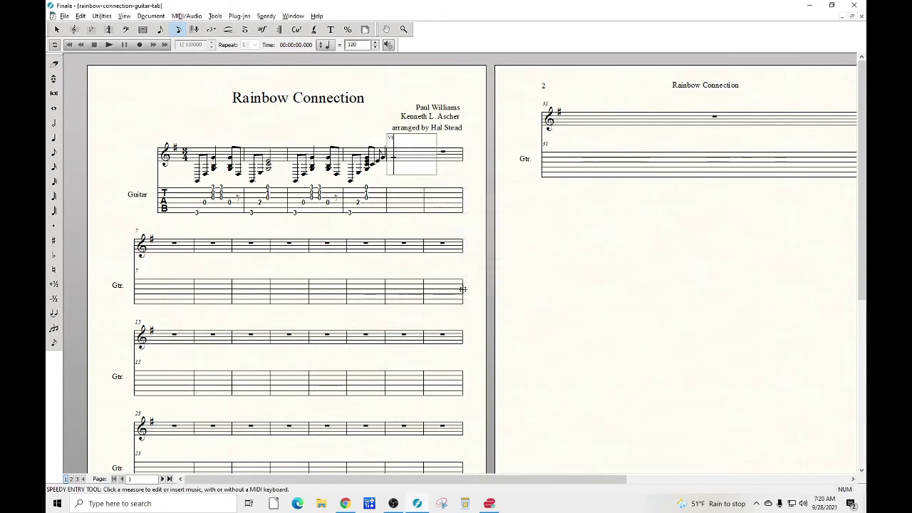
left_click(384, 165)
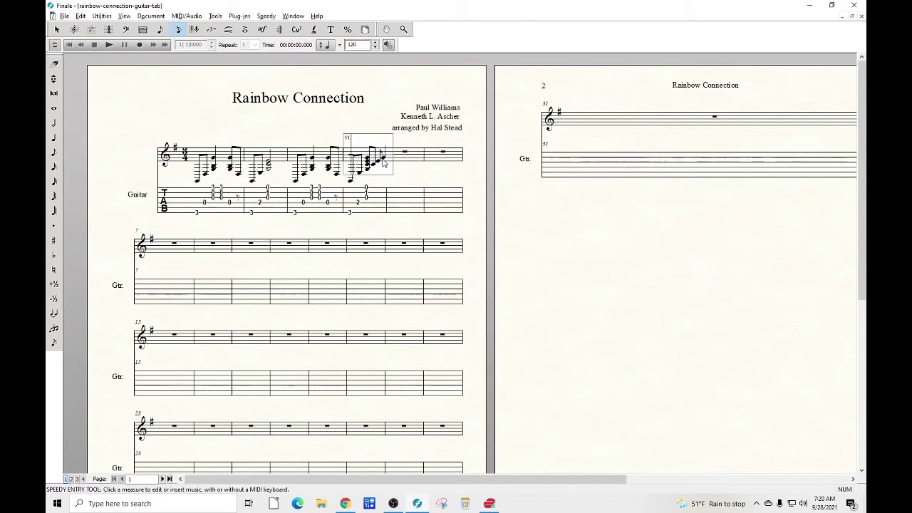
left_click(407, 196)
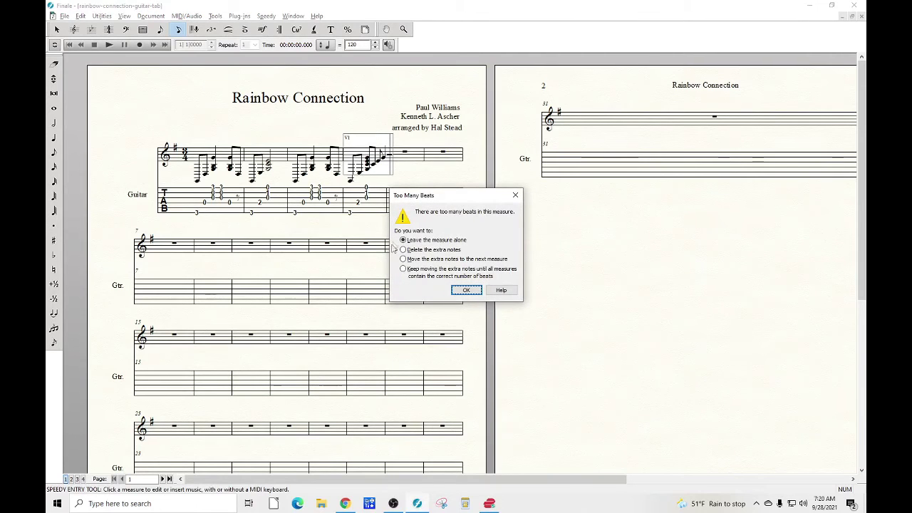
left_click(404, 249)
left_click(467, 291)
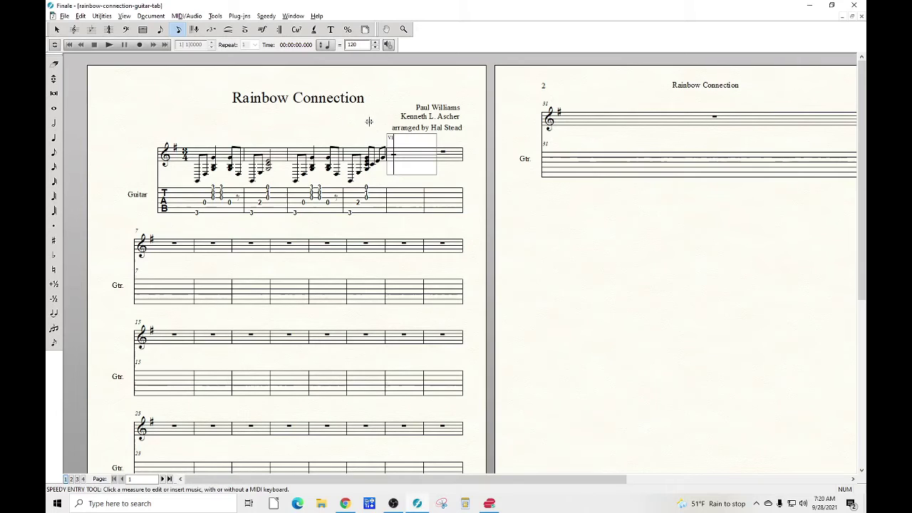
key("Escape")
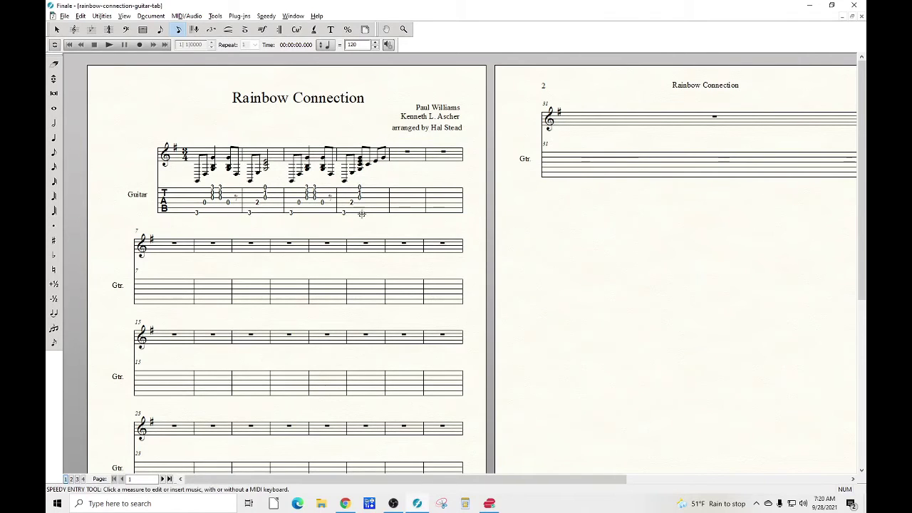
Step: Remove the chord above the C in measure 4 and lengthen the final G to a quarter note
left_click(382, 164)
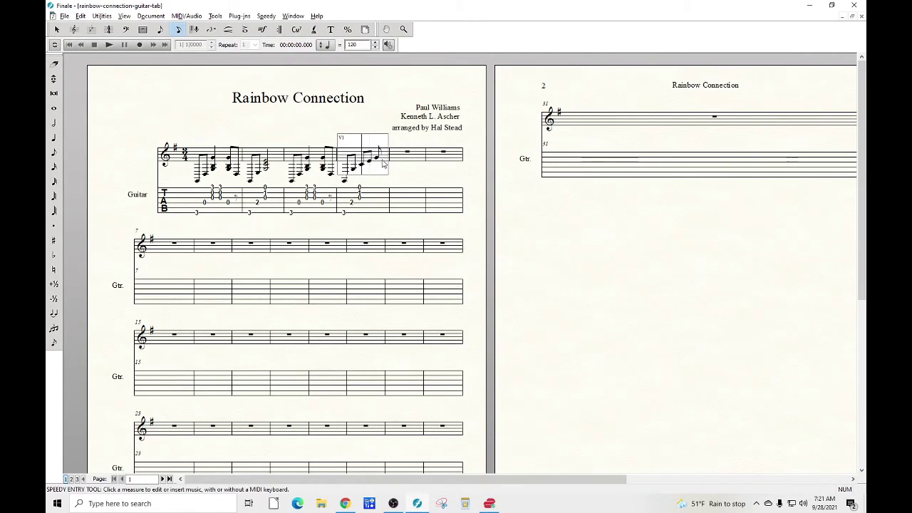
key("Right")
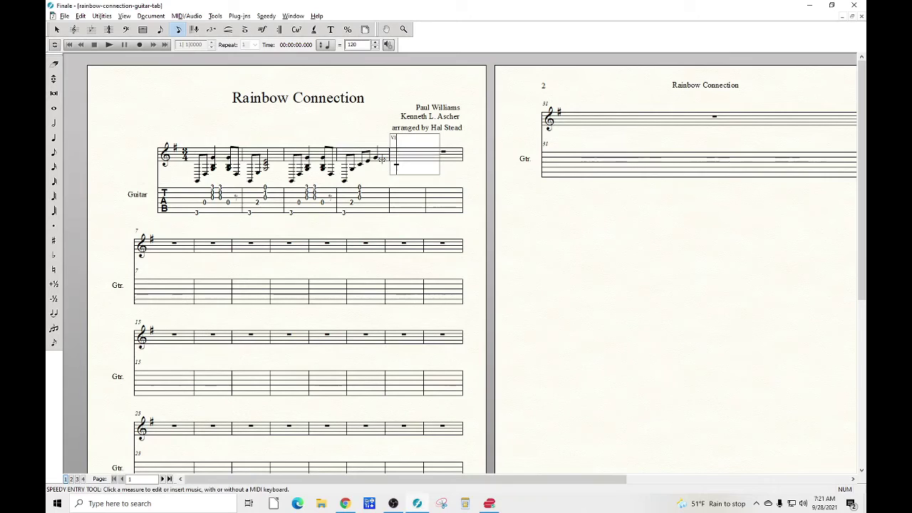
Step: Copy measure 4 of the notation staff onto measure 4 of the tablature staff and play back the score
key("Left")
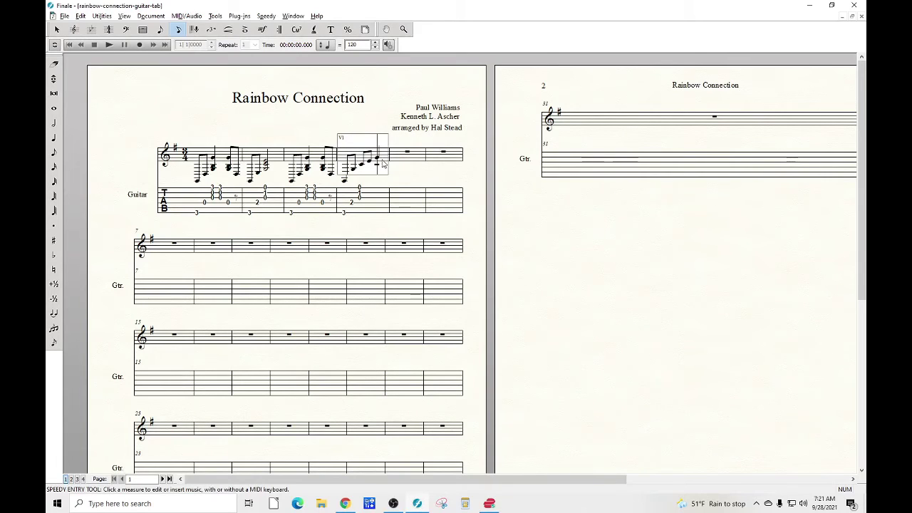
key("Escape")
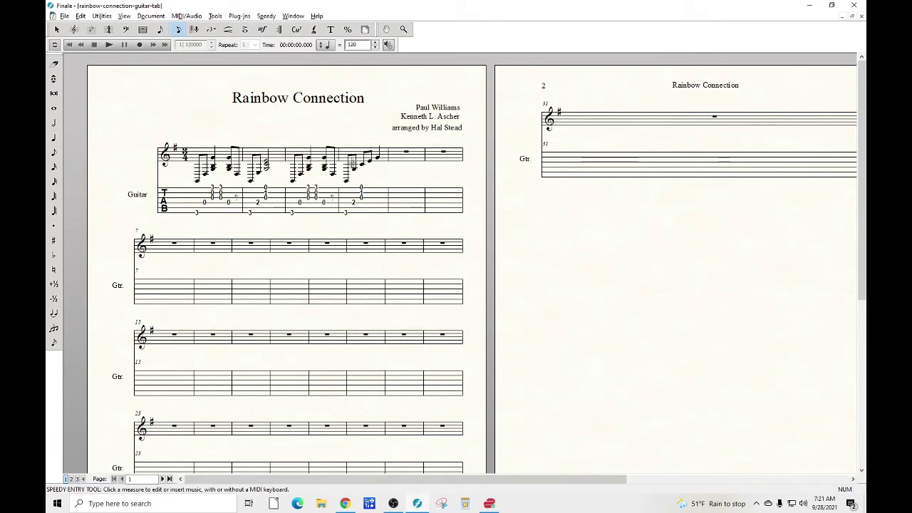
left_click(57, 29)
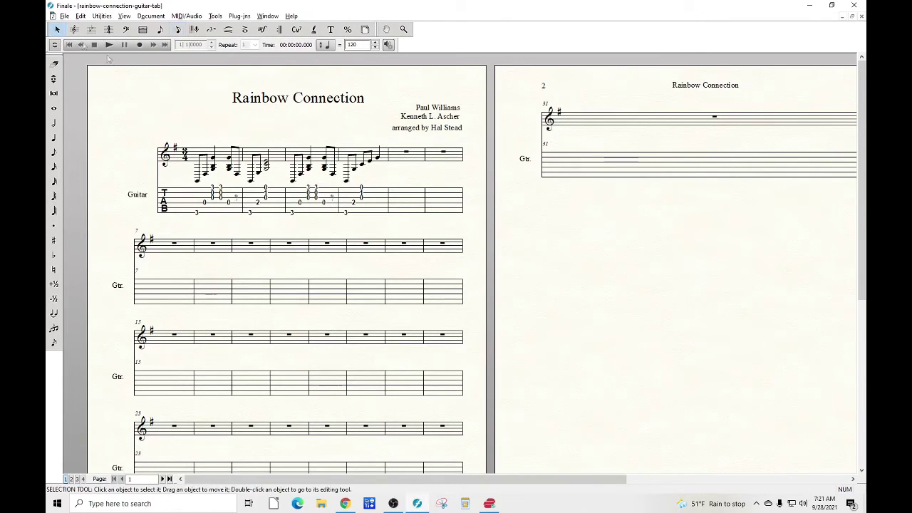
left_click(346, 156)
double_click(355, 186)
left_click(429, 272)
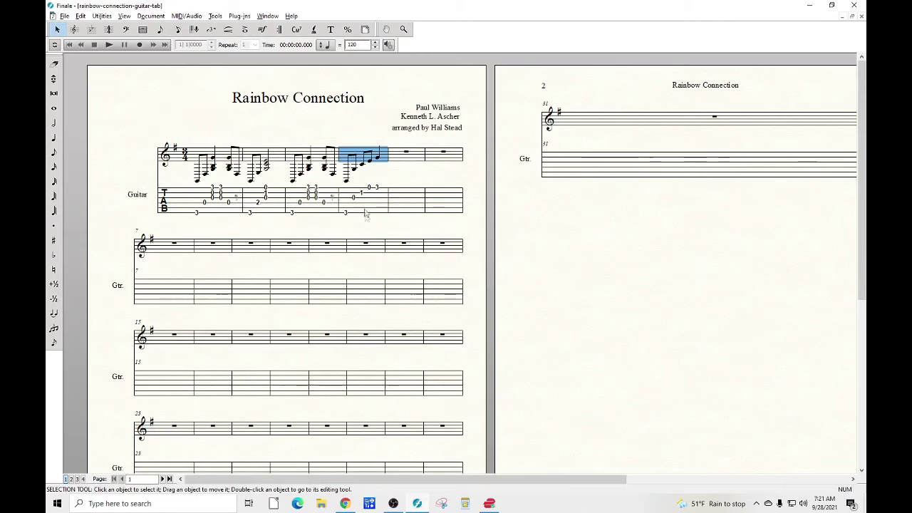
left_click(345, 133)
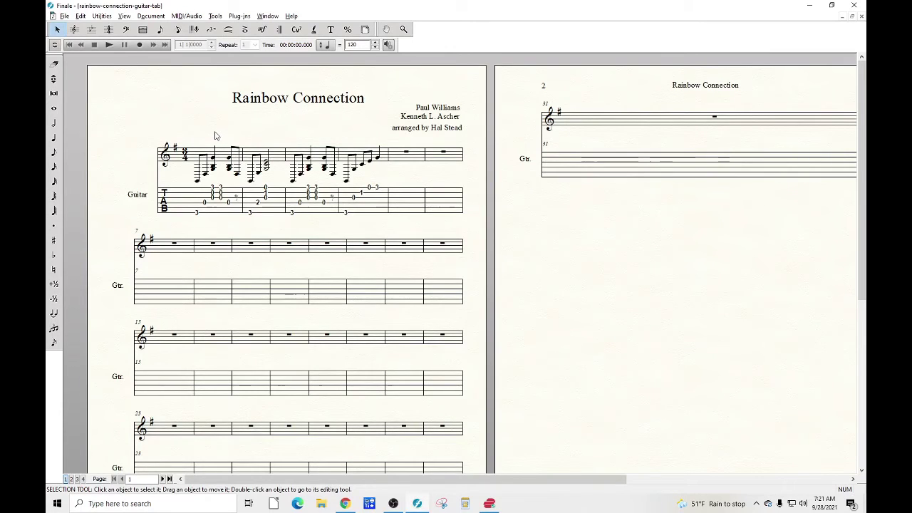
left_click(109, 45)
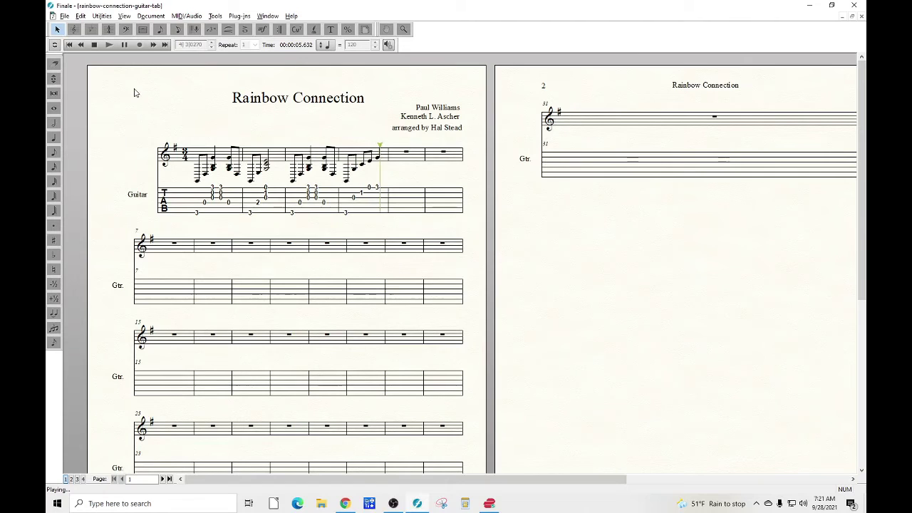
left_click(94, 45)
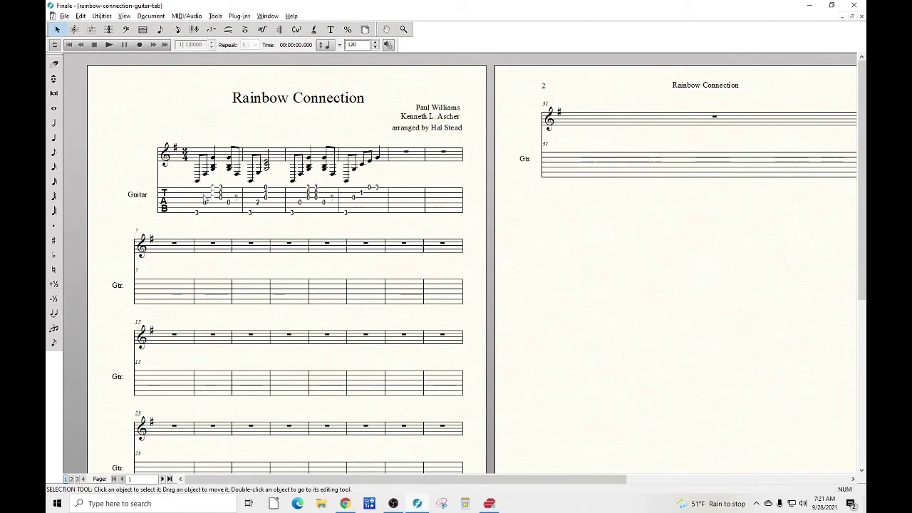
Step: With Speedy Entry, lengthen the first chord in measure 1 of the tablature staff to a quarter note
left_click(178, 29)
left_click(202, 191)
left_click(203, 192)
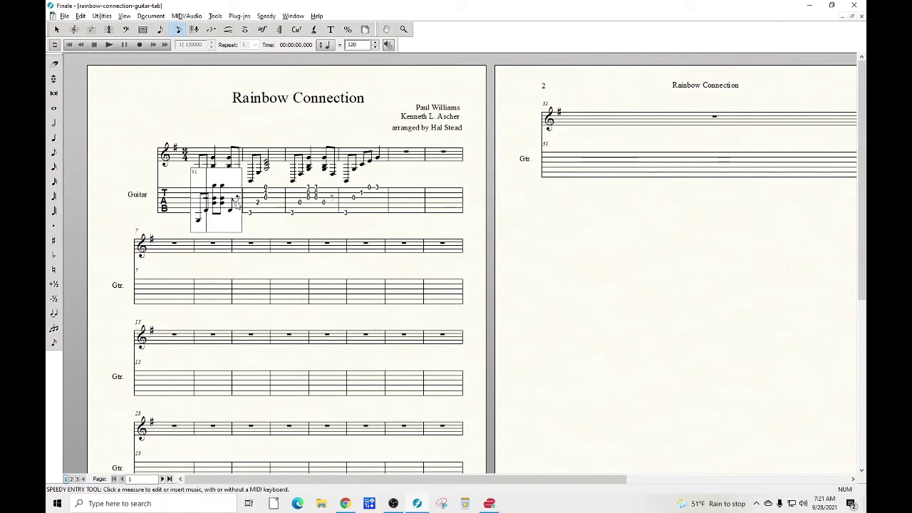
key("Left")
key("Left")
key("Right")
key("Right")
key("Right")
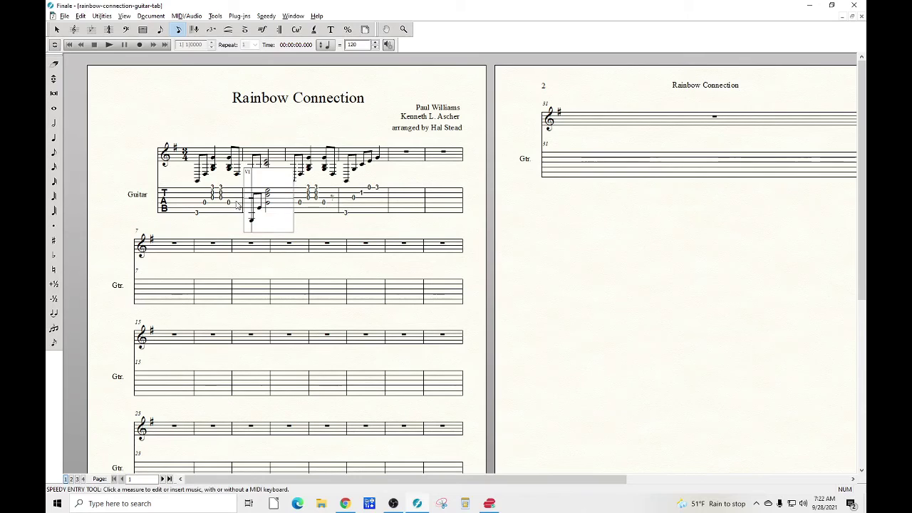
key("Left")
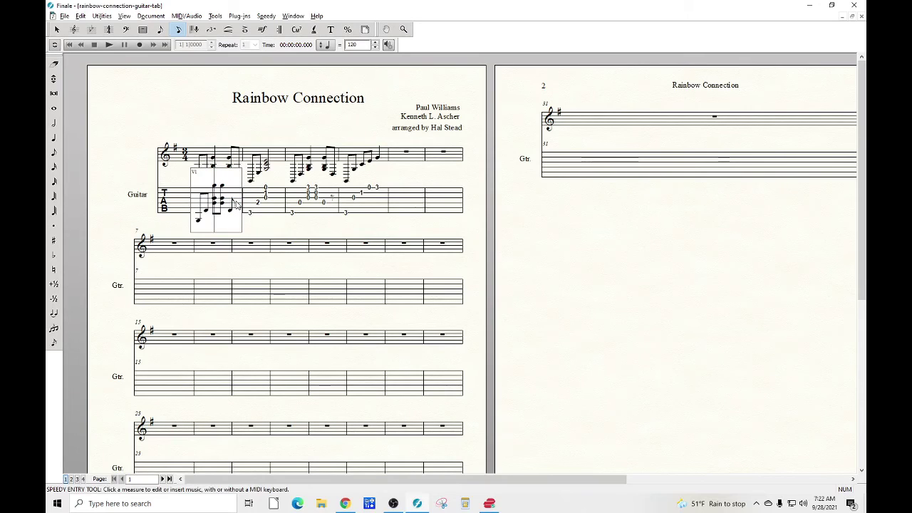
key("Right")
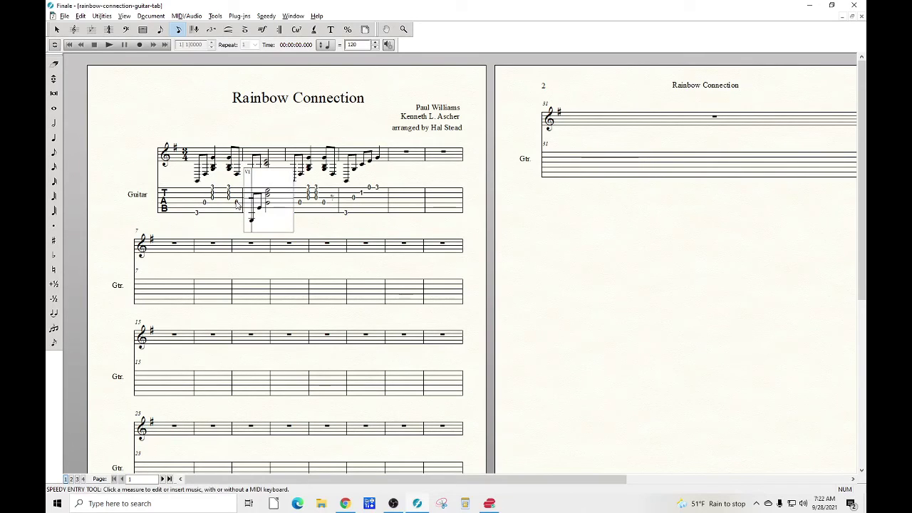
left_click(275, 131)
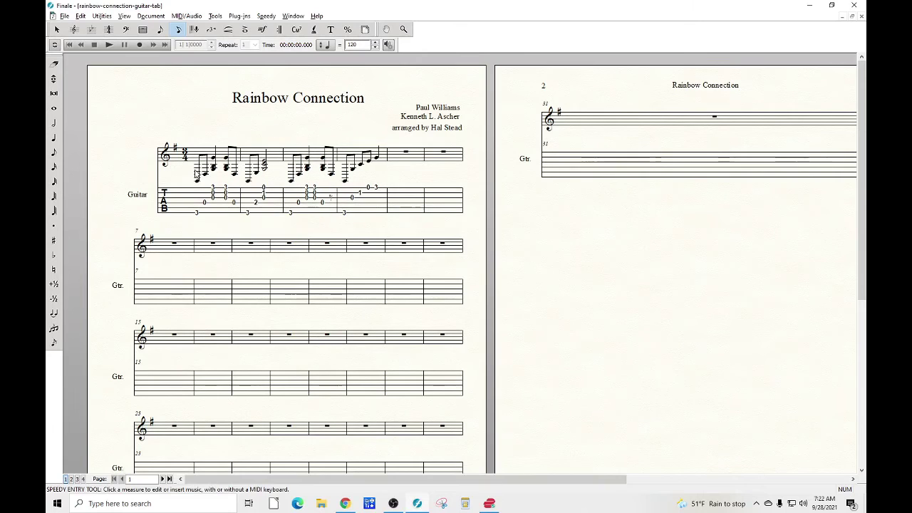
Step: Copy the tablature of measure 1 onto measure 3 and play back the score
left_click(197, 197)
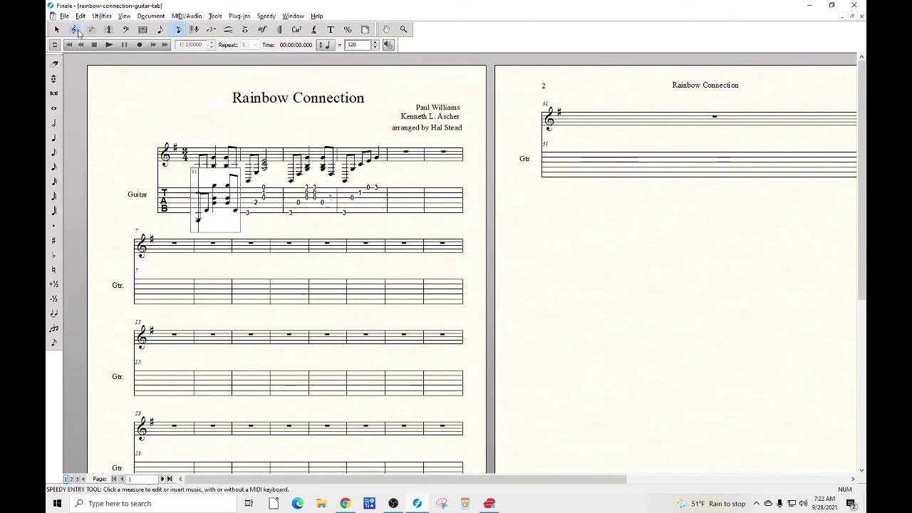
left_click(58, 30)
triple_click(189, 205)
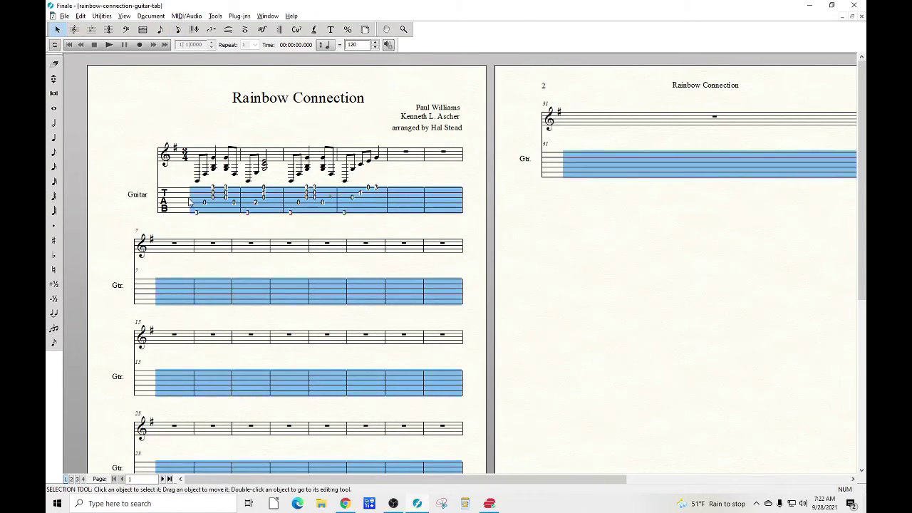
left_click(165, 131)
left_click(223, 207)
left_click_drag(223, 207, 291, 211)
left_click(230, 120)
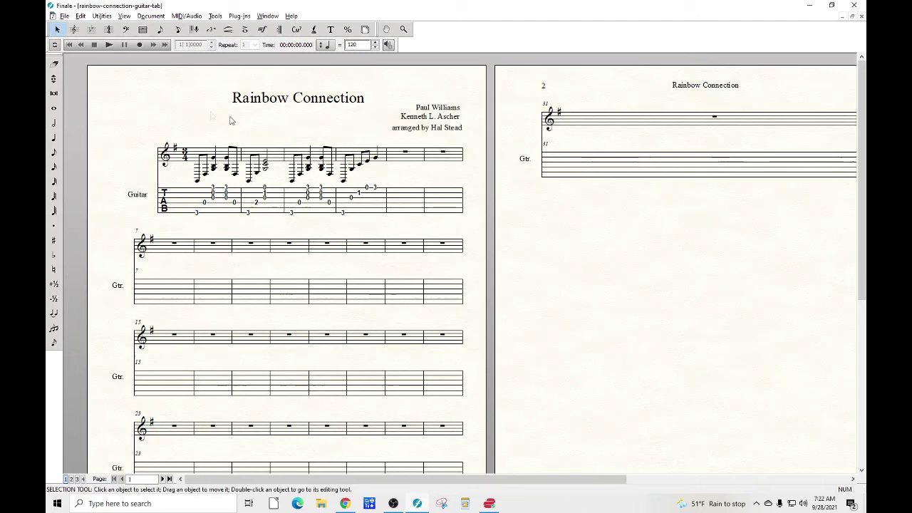
key("space")
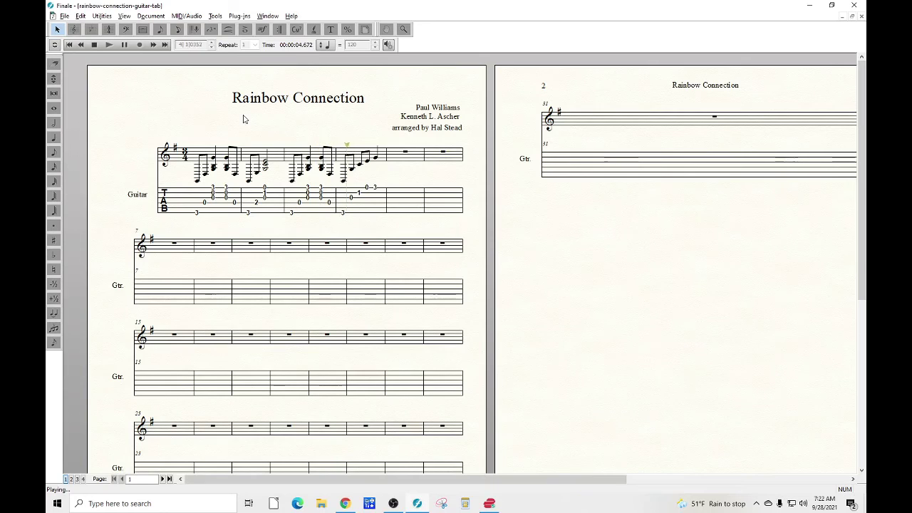
left_click(94, 45)
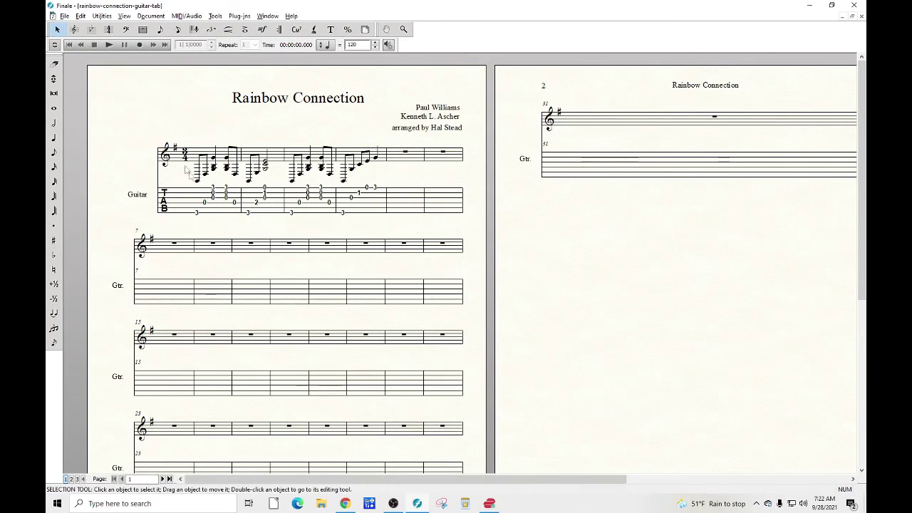